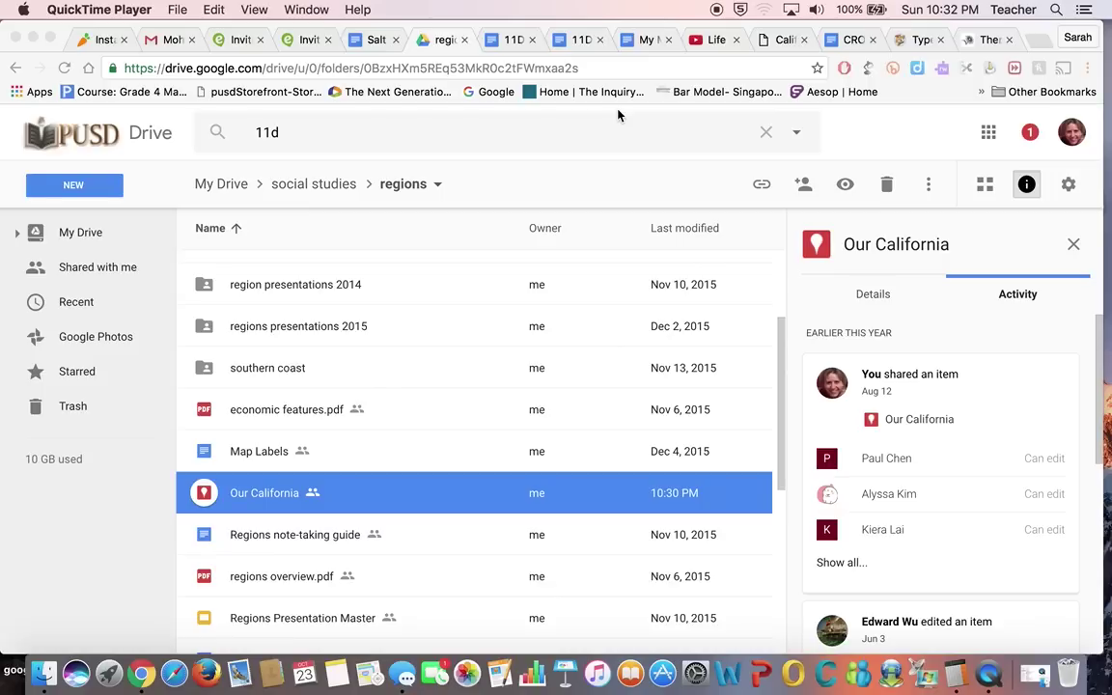
# Open the Our California map from Drive and zoom in toward the West Coast
pyautogui.doubleClick(269, 497)
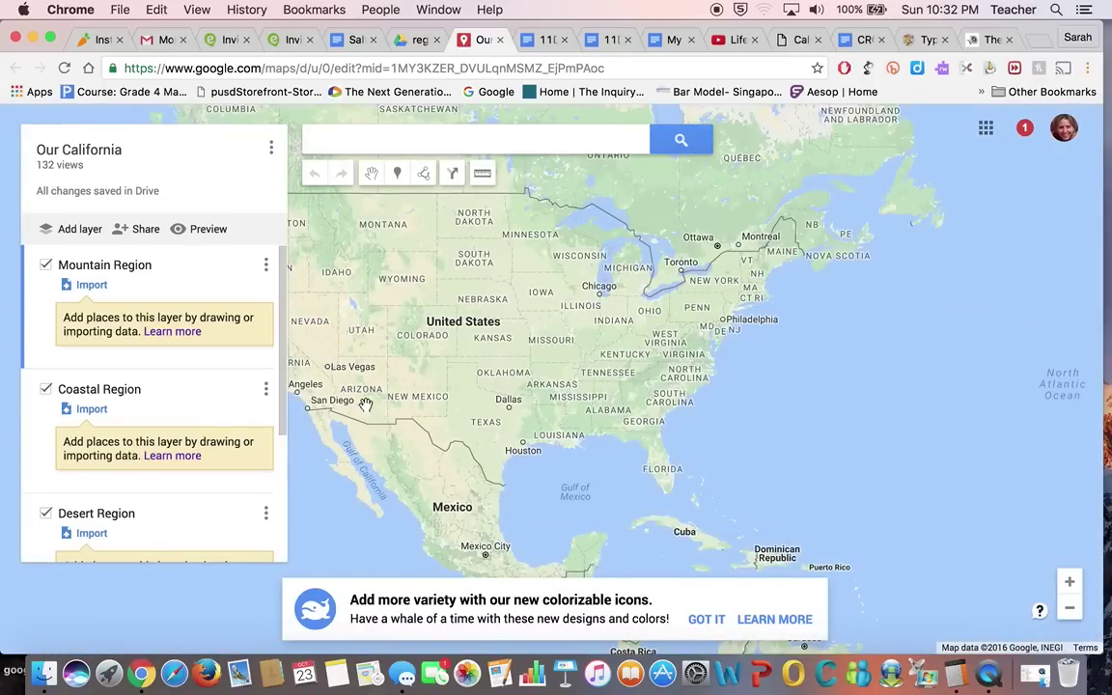
pyautogui.moveTo(365, 403); pyautogui.dragTo(687, 401)
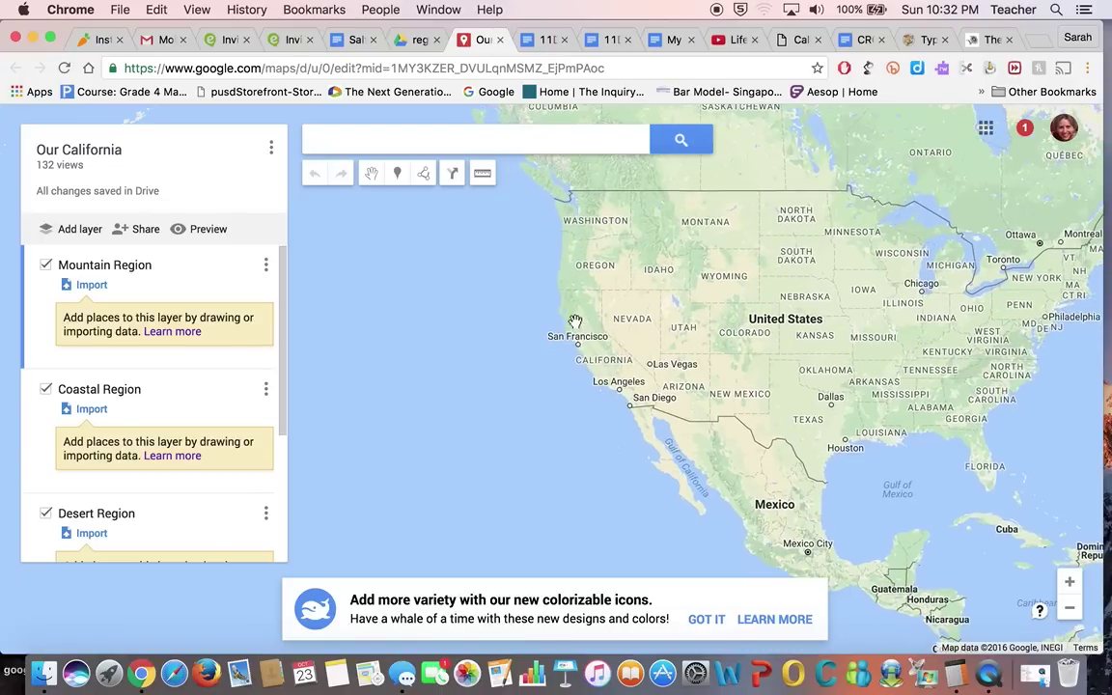
pyautogui.scroll(2, 600, 362)
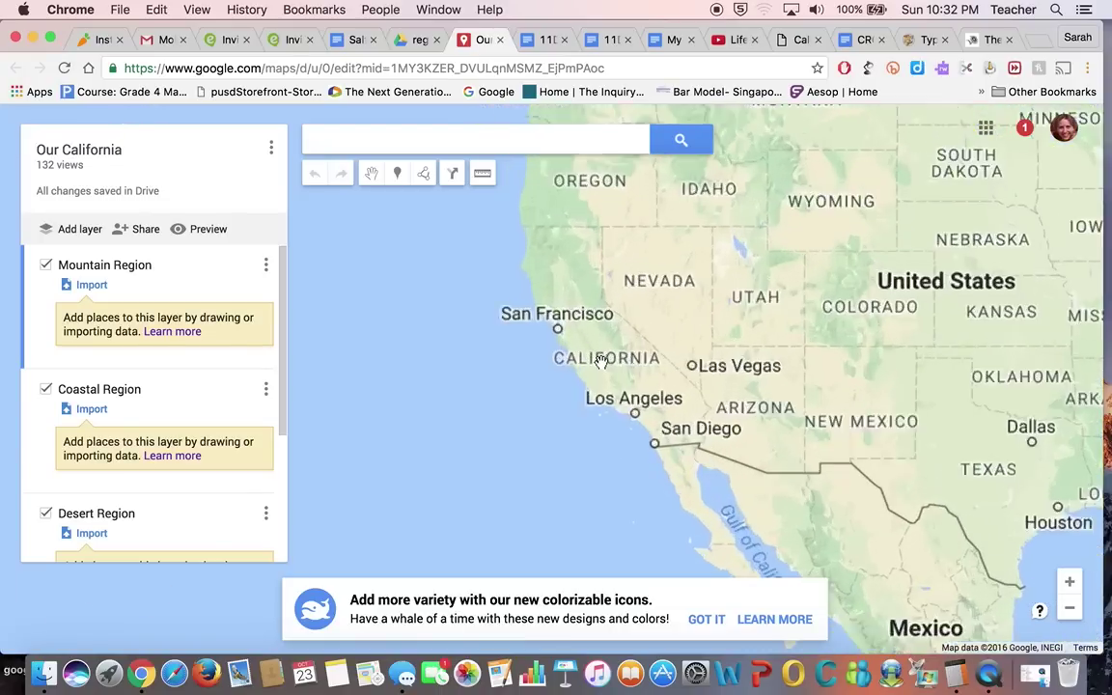
pyautogui.scroll(-2, 600, 362)
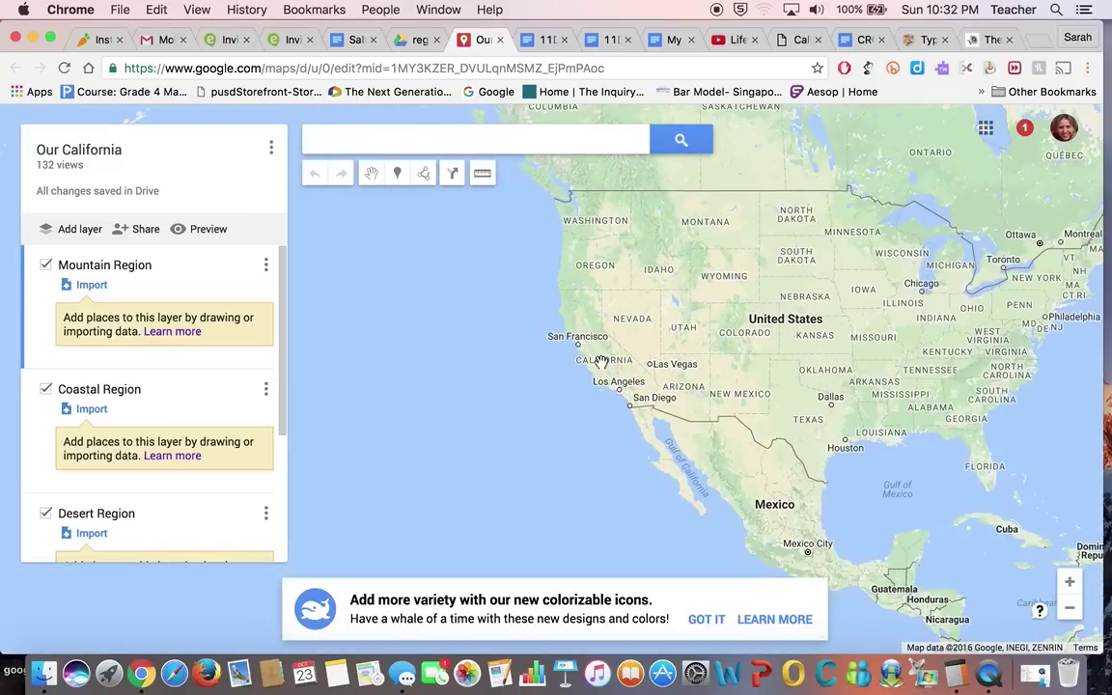
pyautogui.scroll(2, 600, 362)
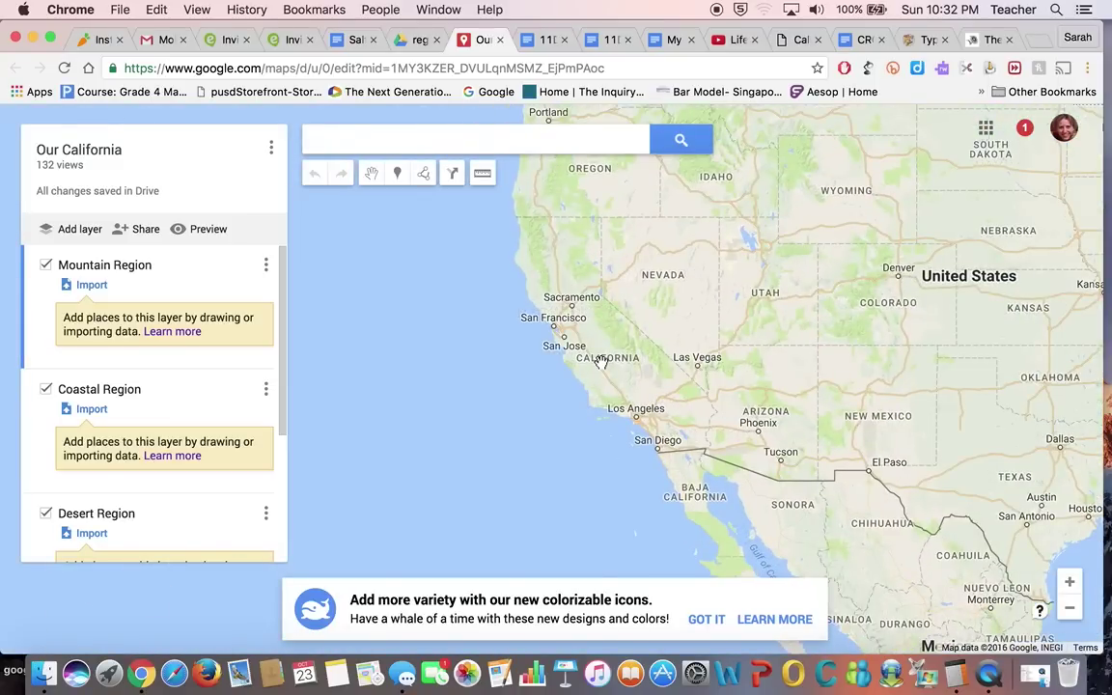
pyautogui.scroll(5, 600, 361)
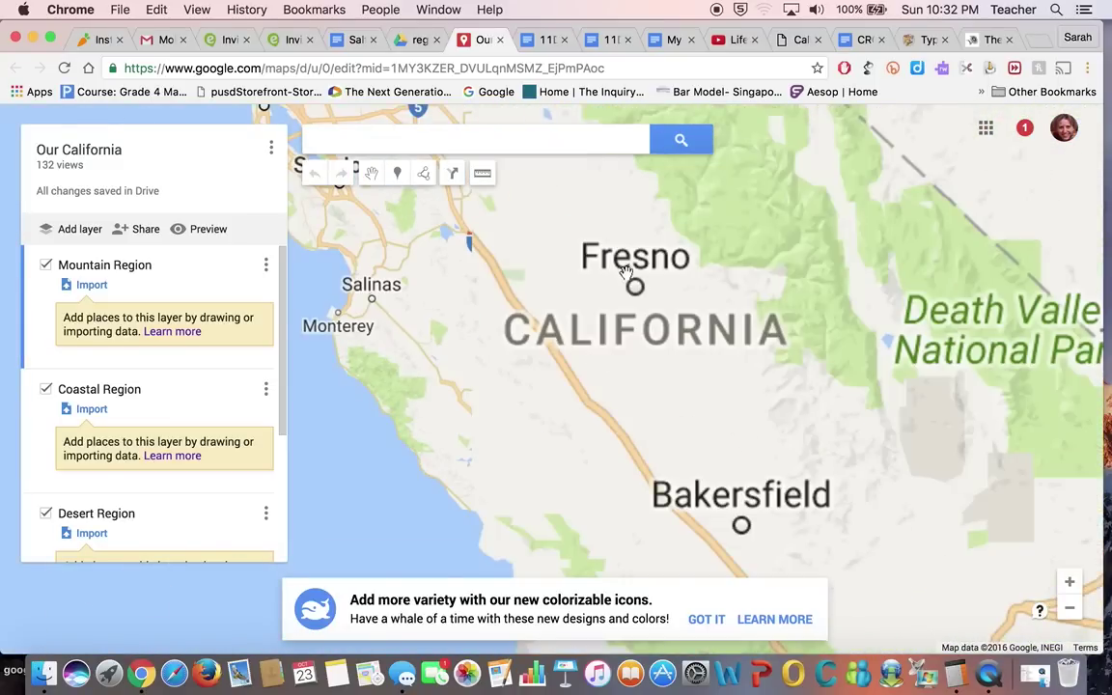
pyautogui.scroll(4, 521, 316)
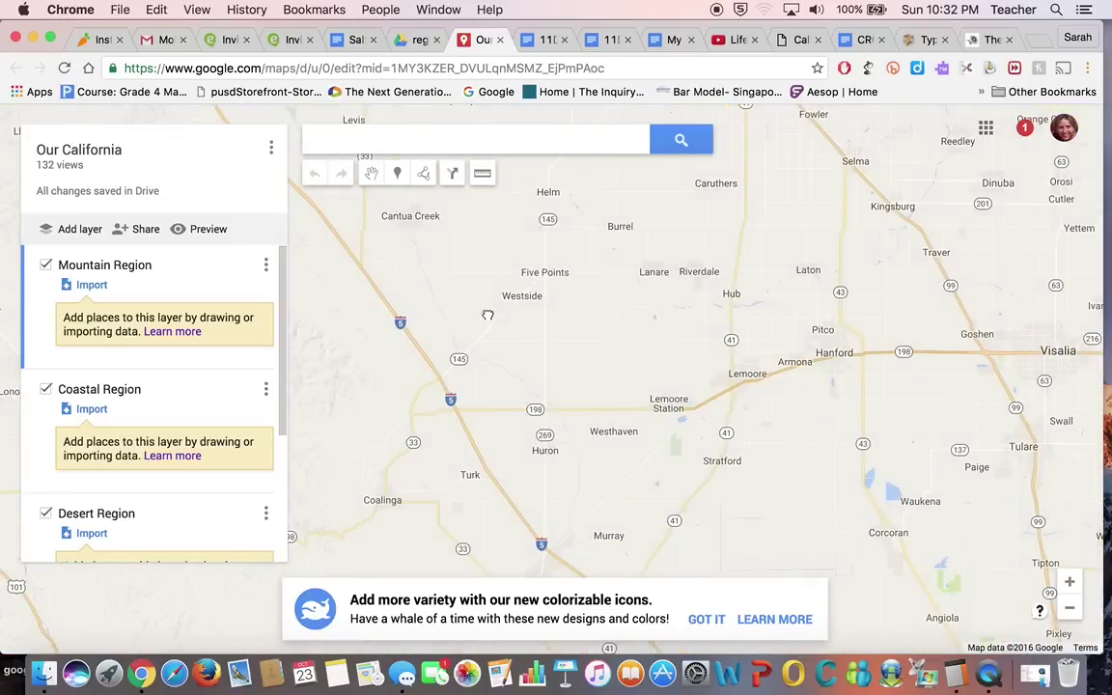
# Pan and zoom to center northern California around San Francisco and Sacramento
pyautogui.moveTo(488, 316); pyautogui.dragTo(666, 294)
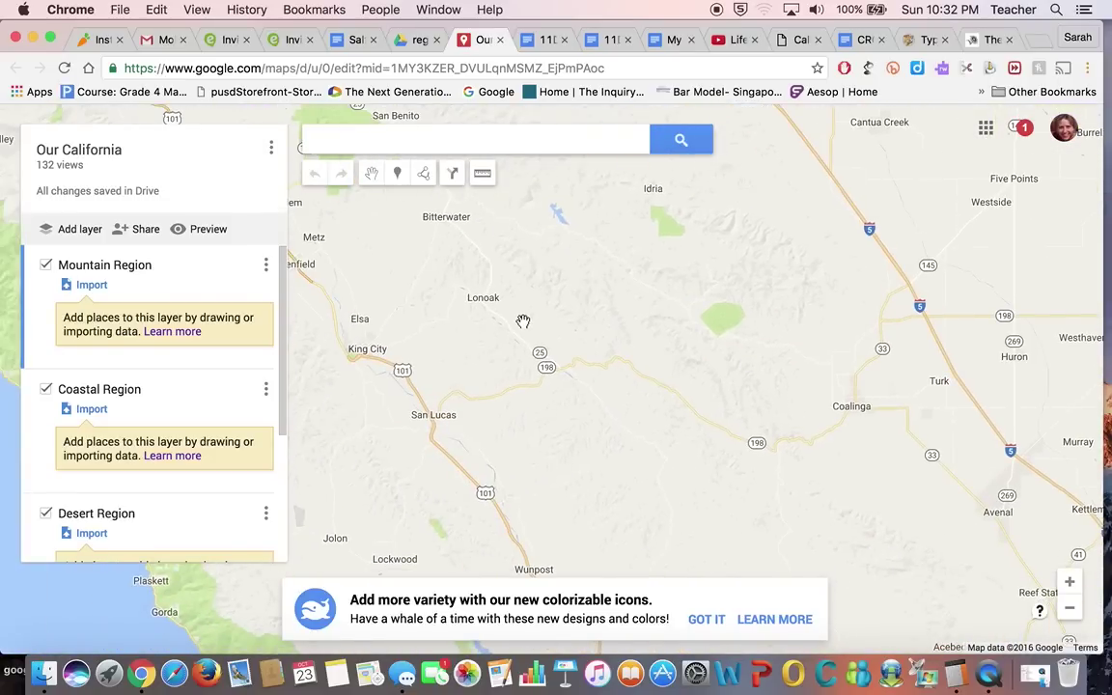
pyautogui.moveTo(522, 320); pyautogui.dragTo(902, 311)
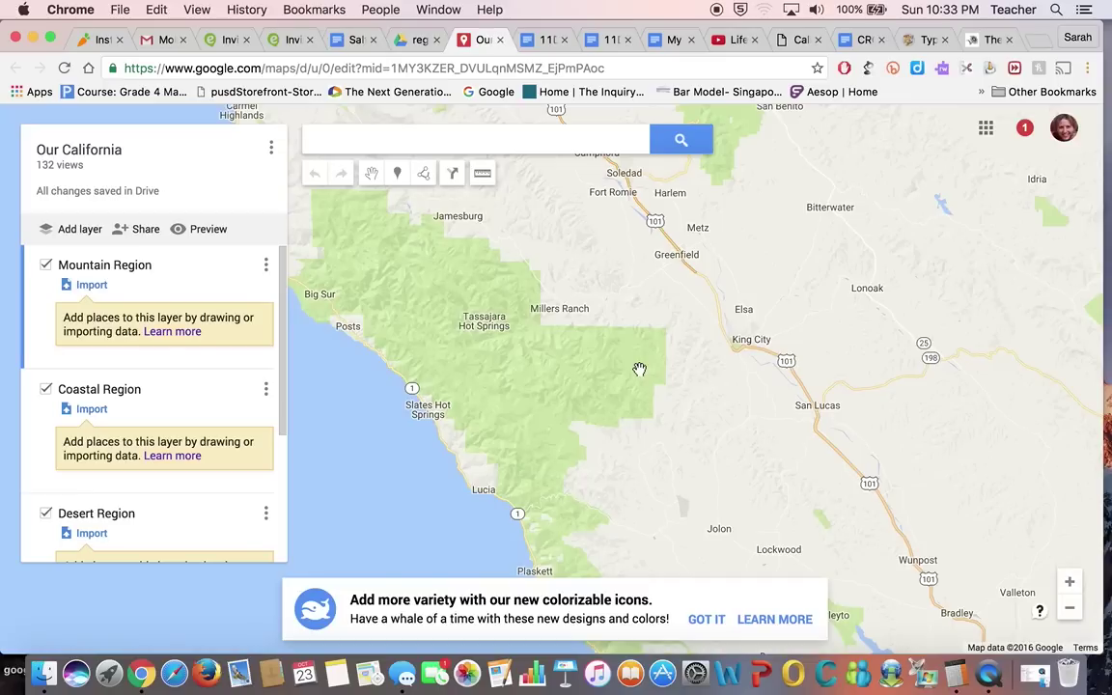
pyautogui.scroll(-2, 639, 368)
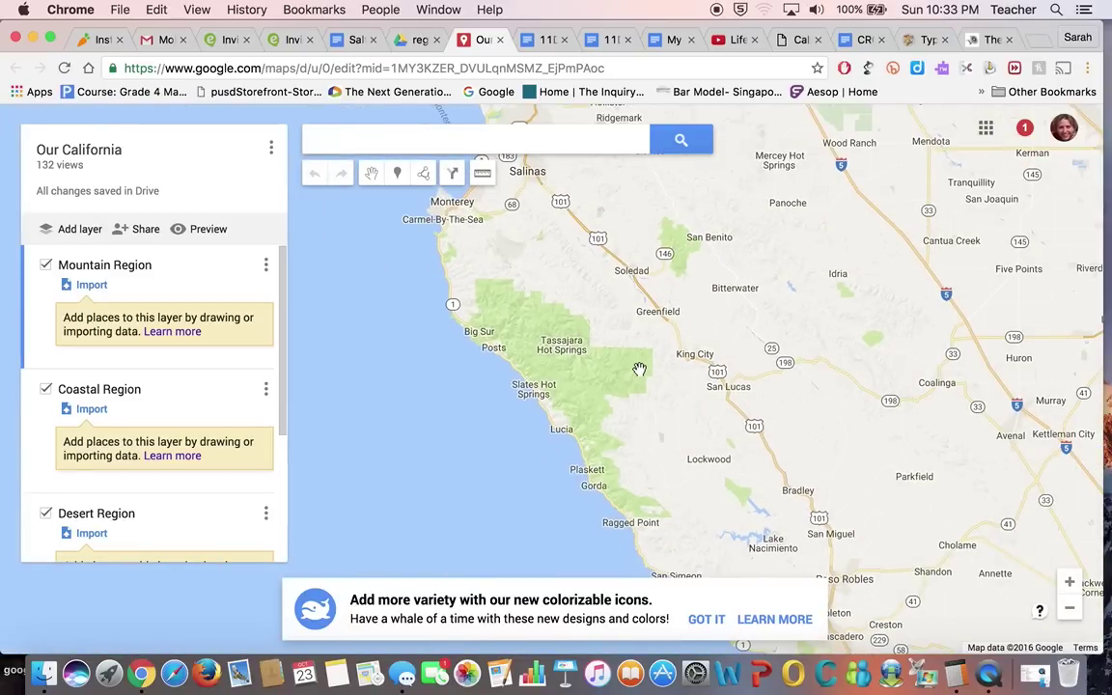
pyautogui.scroll(-3, 638, 369)
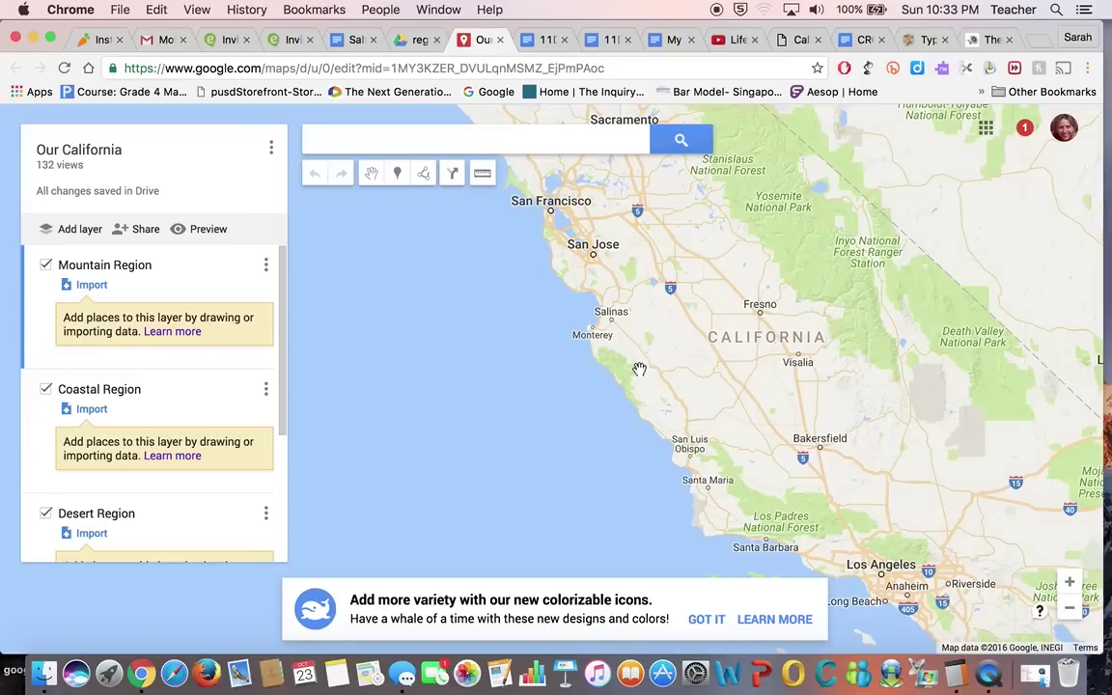
pyautogui.moveTo(602, 223); pyautogui.dragTo(405, 159)
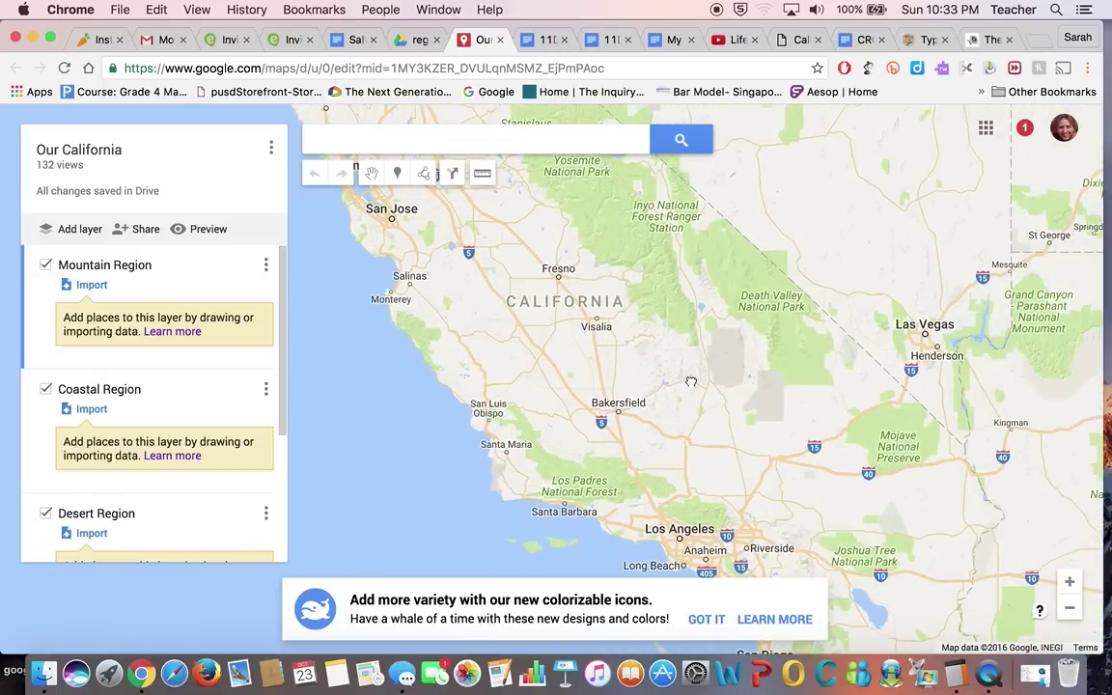
pyautogui.moveTo(690, 382); pyautogui.dragTo(920, 567)
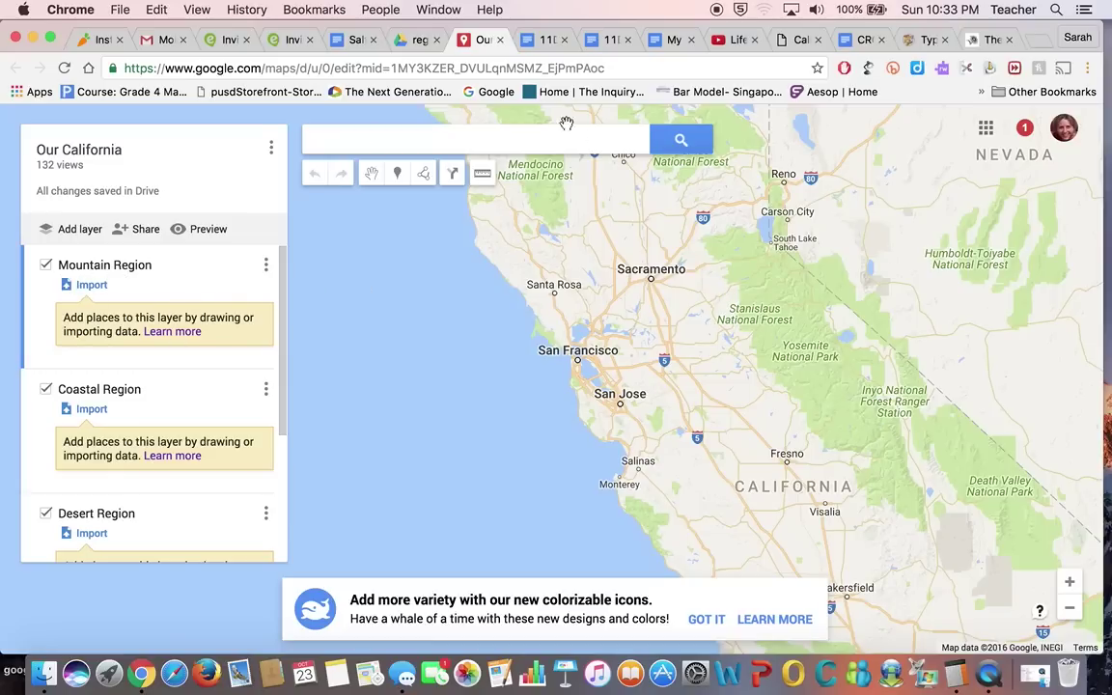
# In 11D Computer Lab Lessons, show the California Interactive Map link's web address
pyautogui.click(540, 40)
pyautogui.scroll(-5, 544, 573)
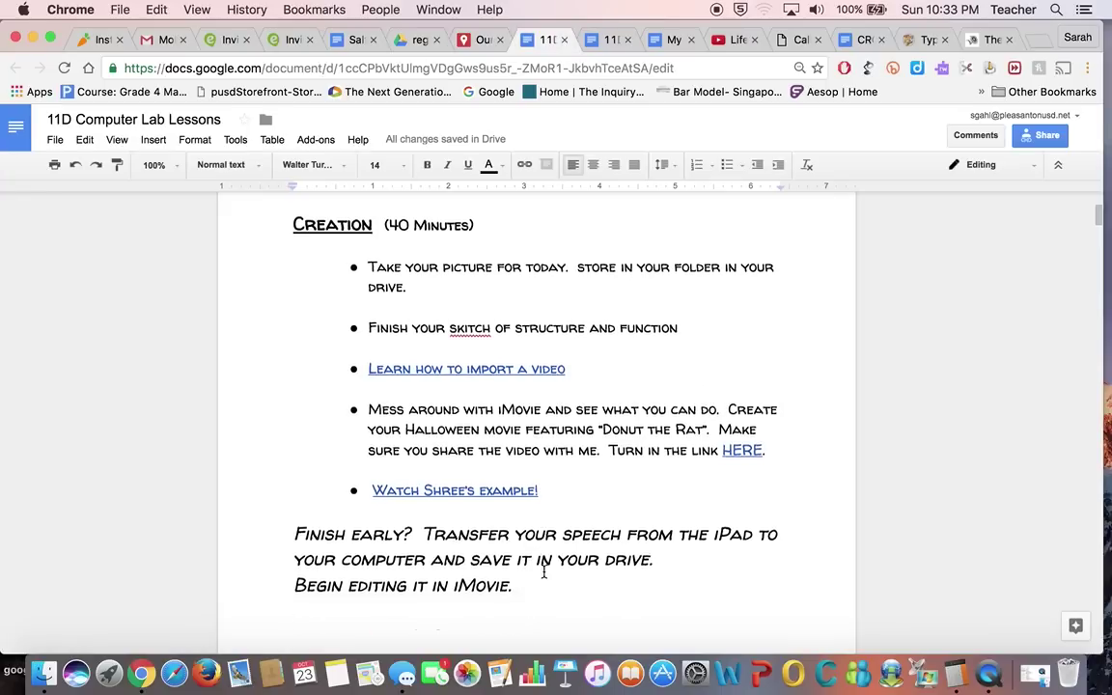
pyautogui.scroll(7, 543, 573)
pyautogui.scroll(5, 543, 573)
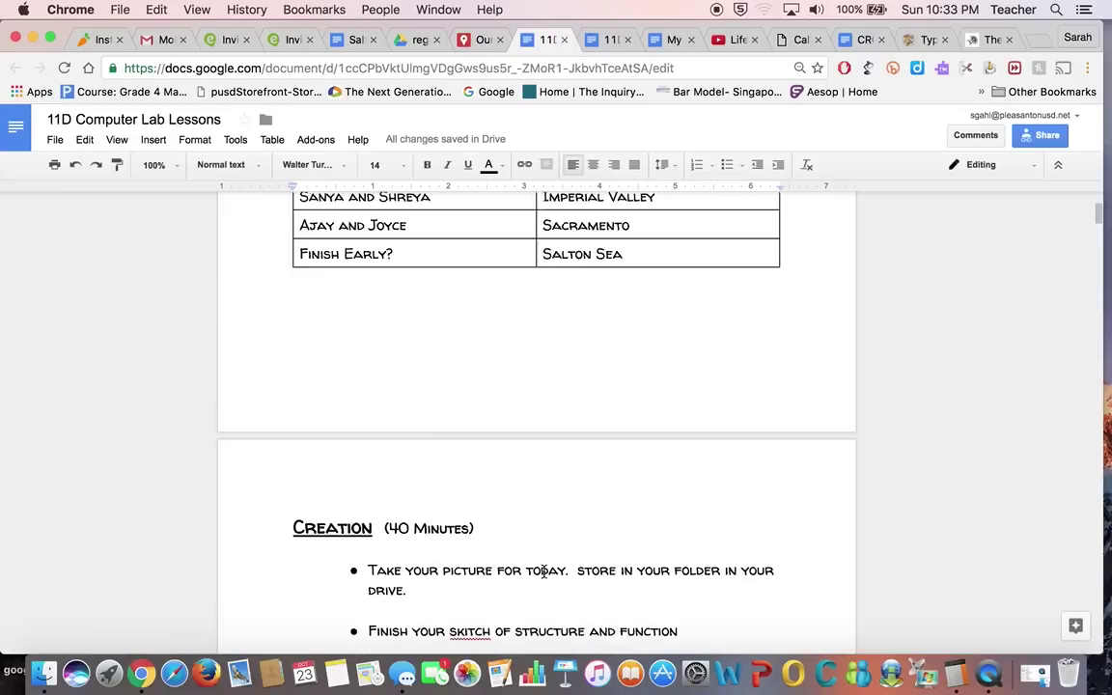
pyautogui.scroll(-5, 543, 573)
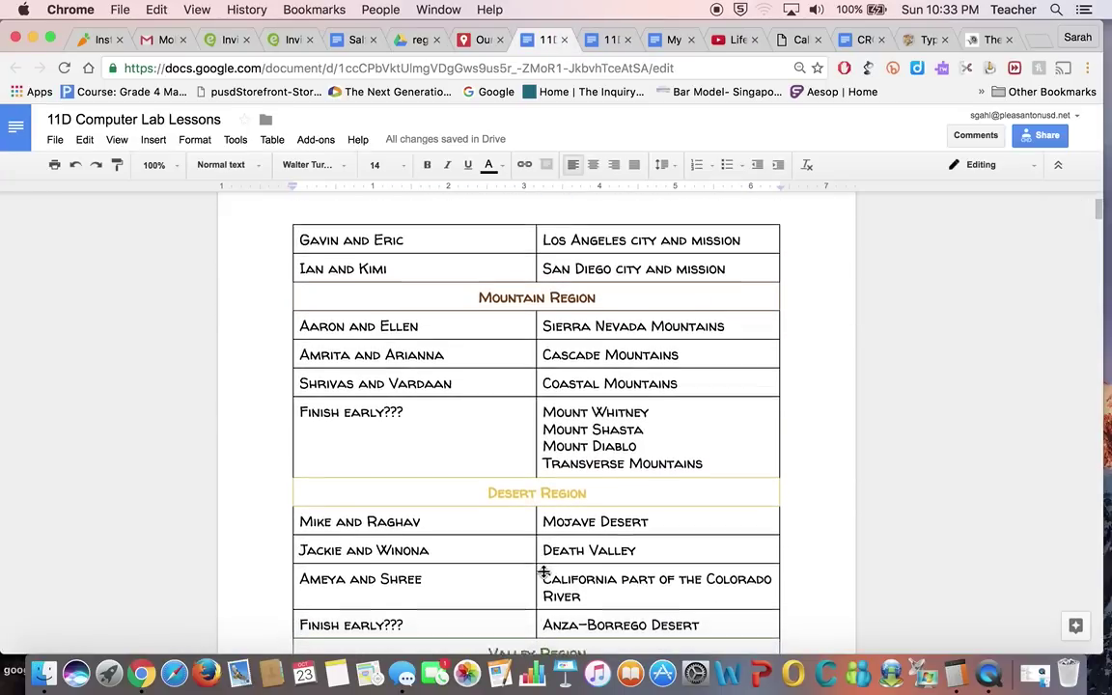
pyautogui.scroll(-1, 543, 571)
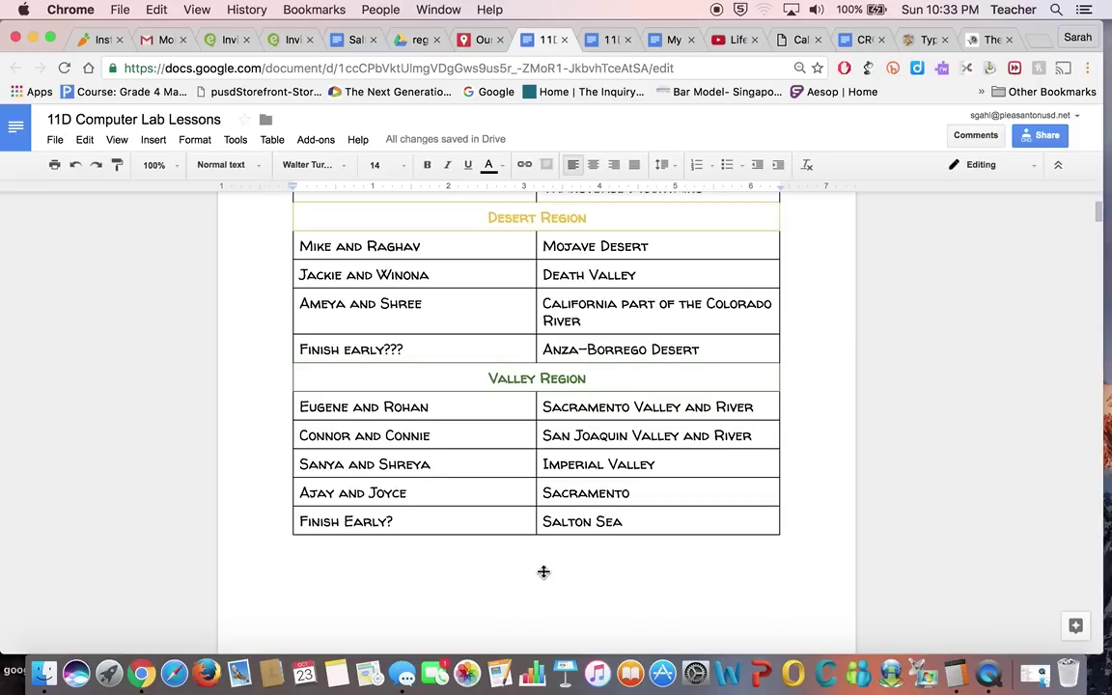
pyautogui.scroll(4, 544, 571)
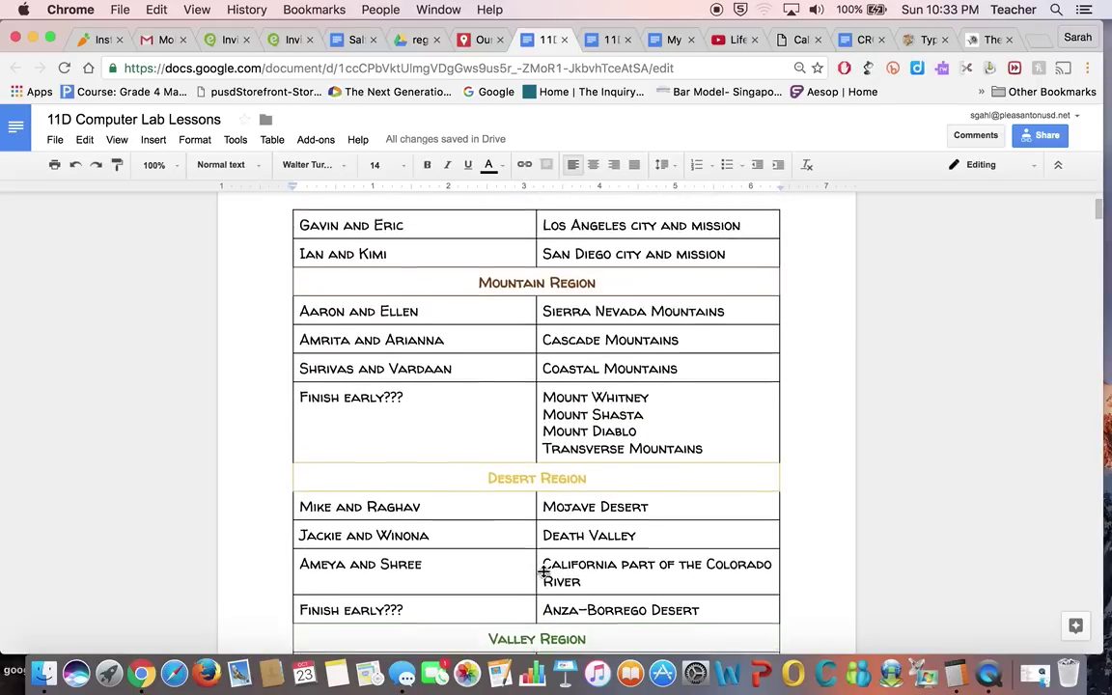
pyautogui.scroll(5, 543, 572)
pyautogui.scroll(4, 544, 572)
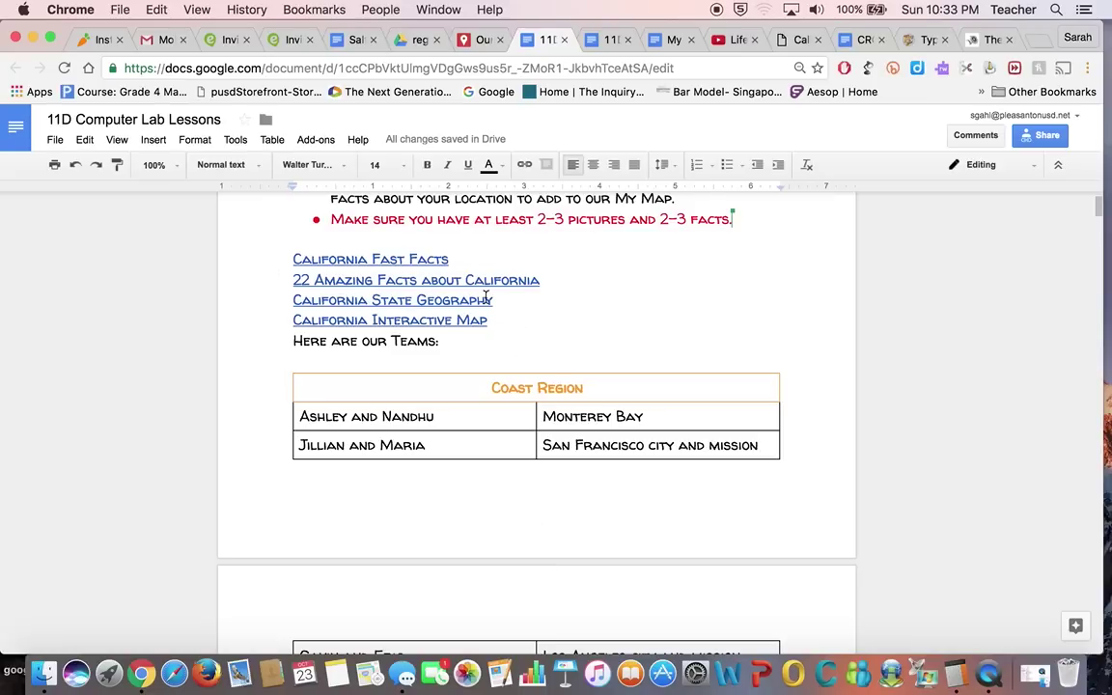
pyautogui.click(441, 321)
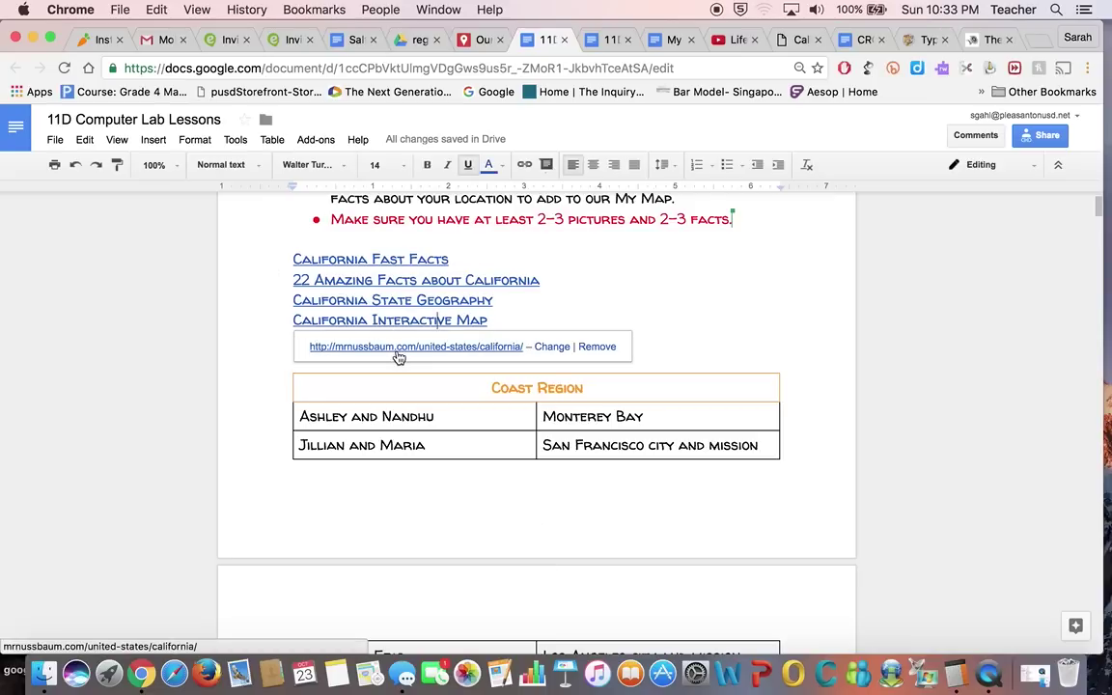
# Open the mrnussbaum.com California map and display the Golden Gate Bridge fact panel
pyautogui.click(394, 354)
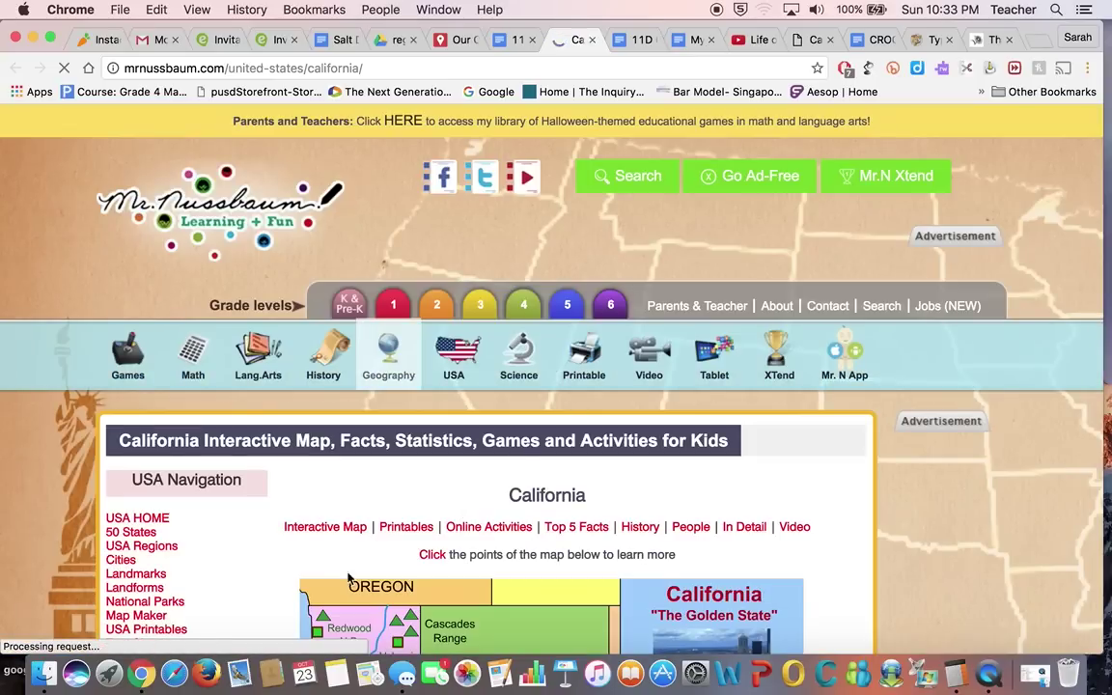
pyautogui.moveTo(113, 440); pyautogui.dragTo(271, 606)
pyautogui.scroll(-3, 271, 606)
pyautogui.scroll(-5, 272, 606)
pyautogui.scroll(2, 271, 606)
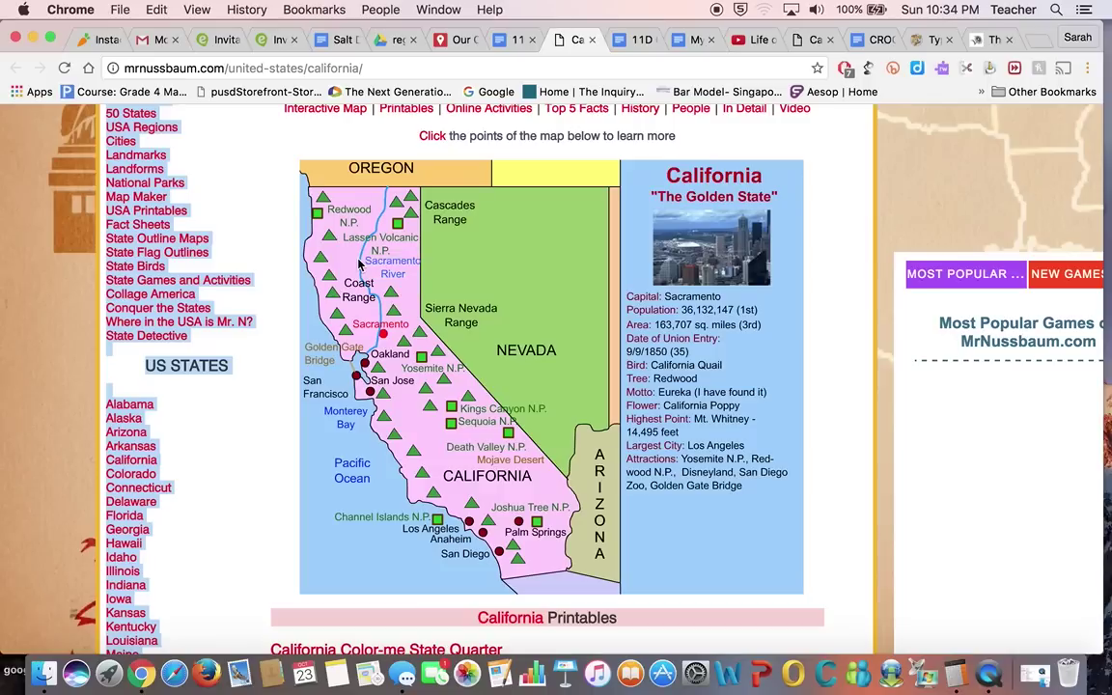
pyautogui.click(355, 359)
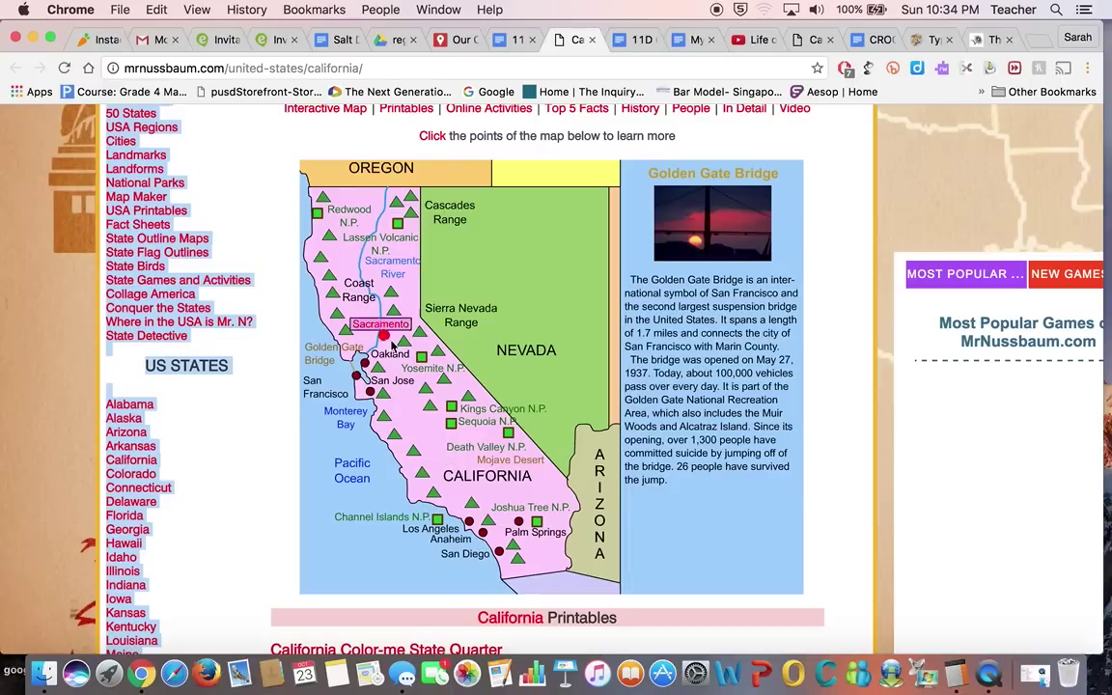
pyautogui.click(514, 40)
pyautogui.scroll(3, 487, 333)
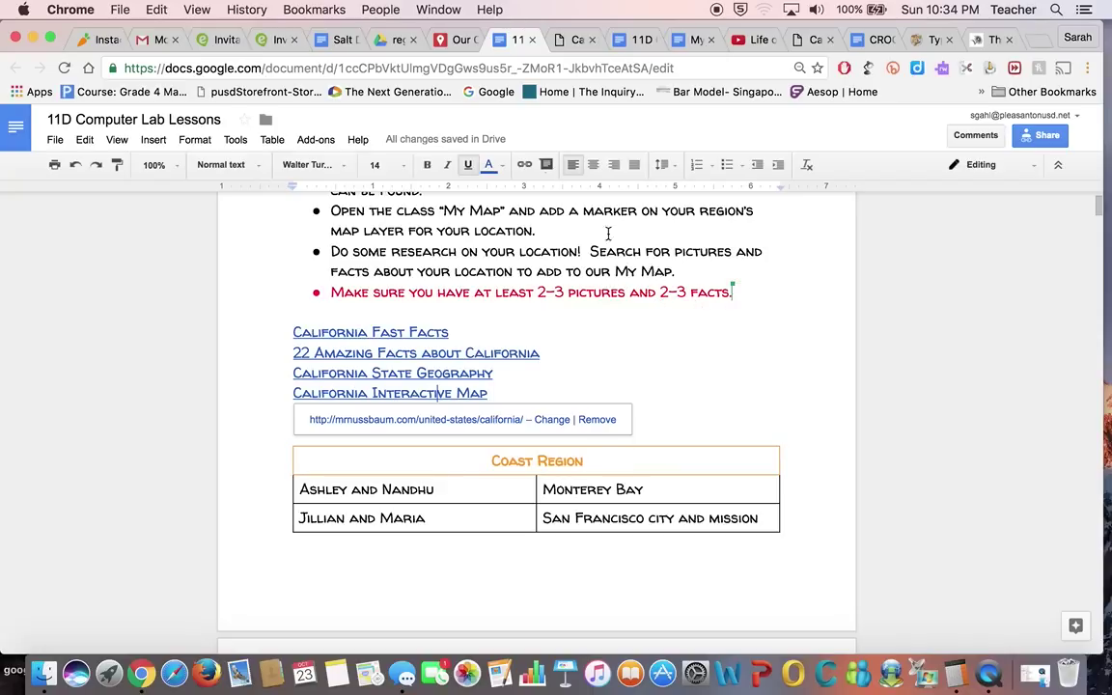
pyautogui.click(561, 40)
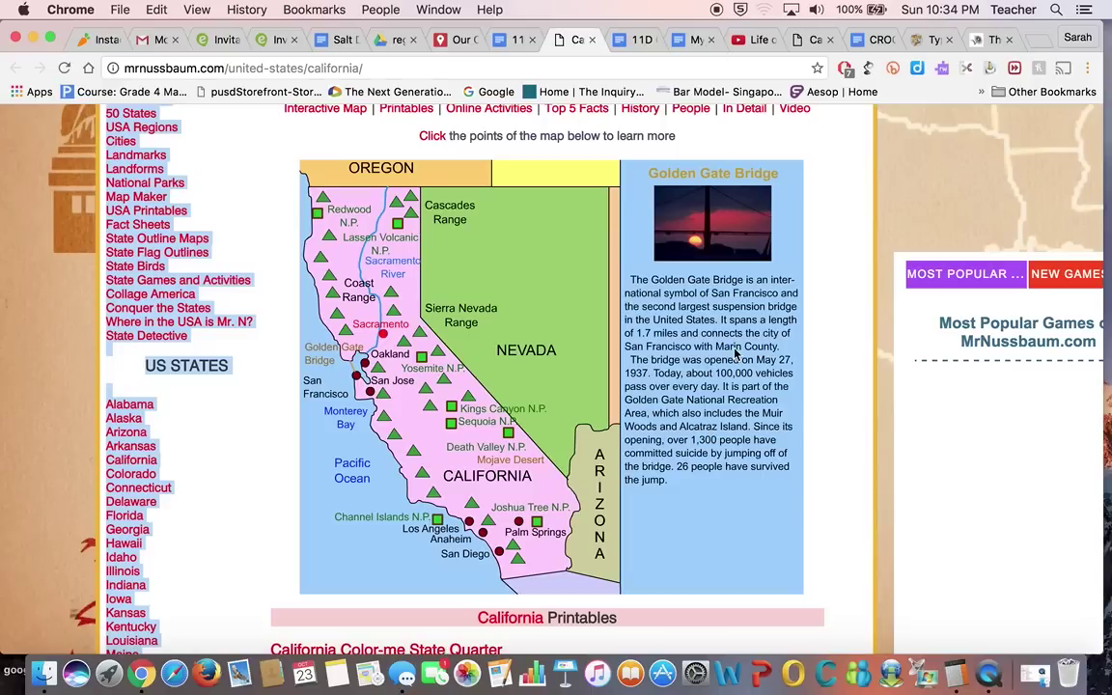
pyautogui.scroll(2, 632, 338)
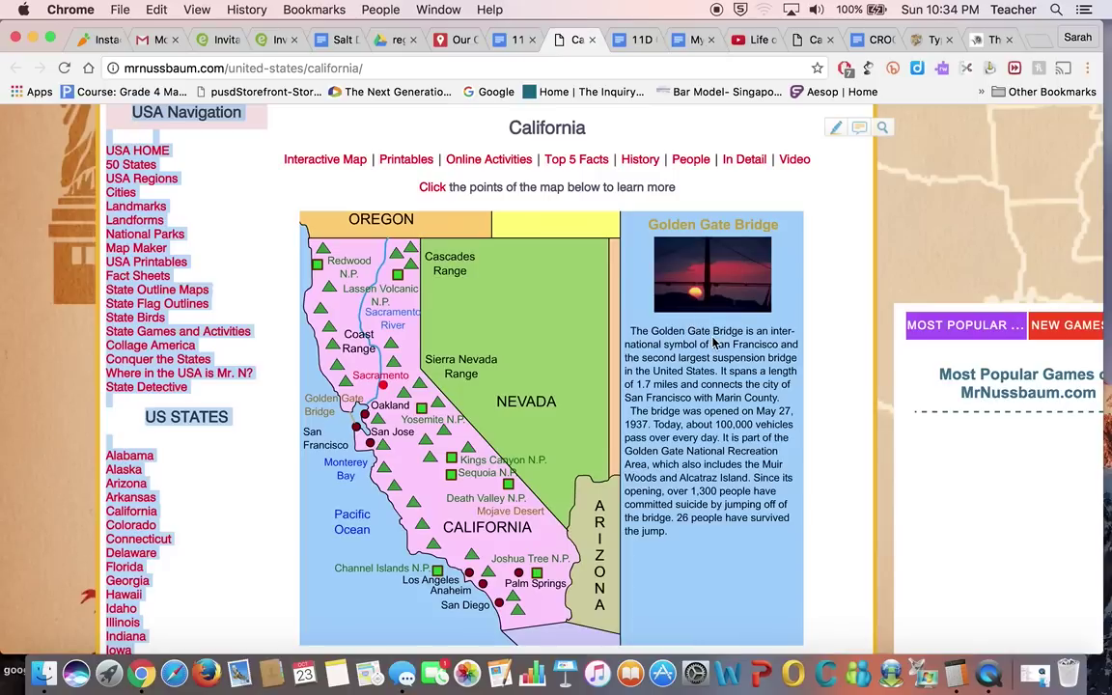
# Go back to the Our California map and select the Coastal Region layer
pyautogui.click(459, 42)
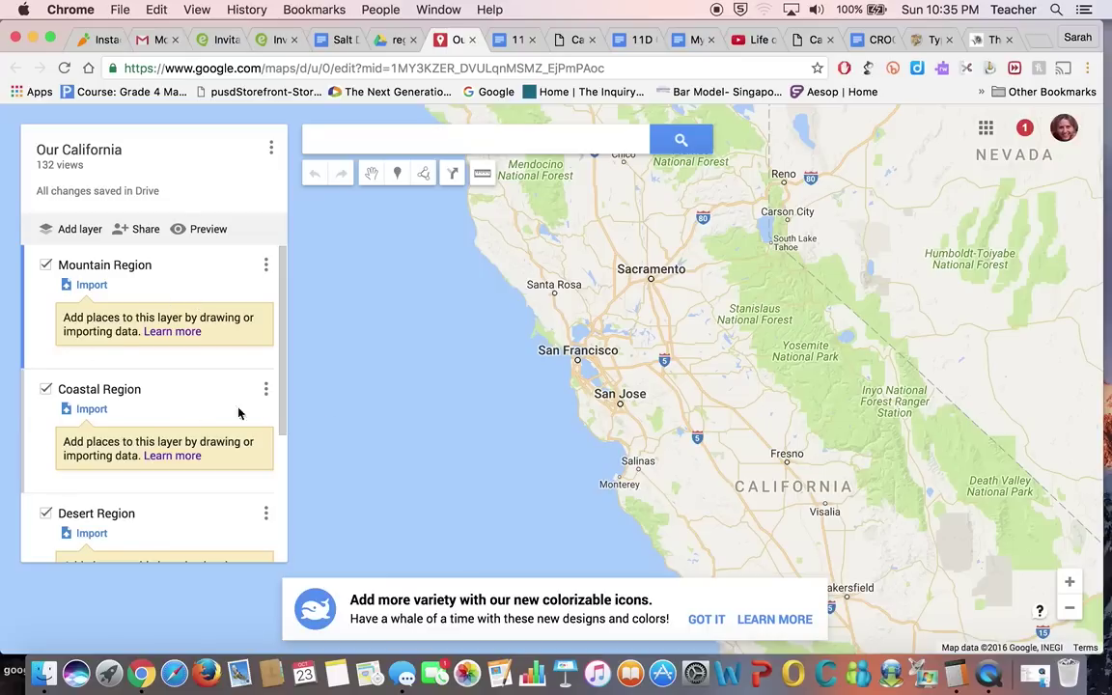
pyautogui.click(21, 417)
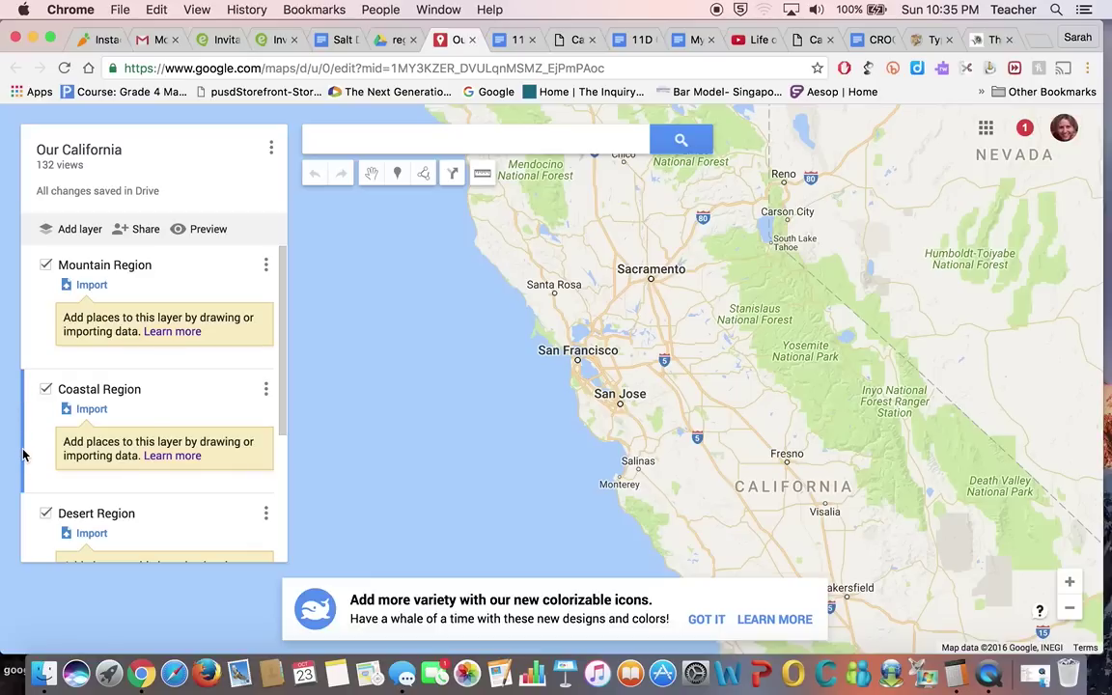
# Search 'Pleasan', choose Pleasanton, CA, and add it to the Coastal Region layer
pyautogui.click(381, 136)
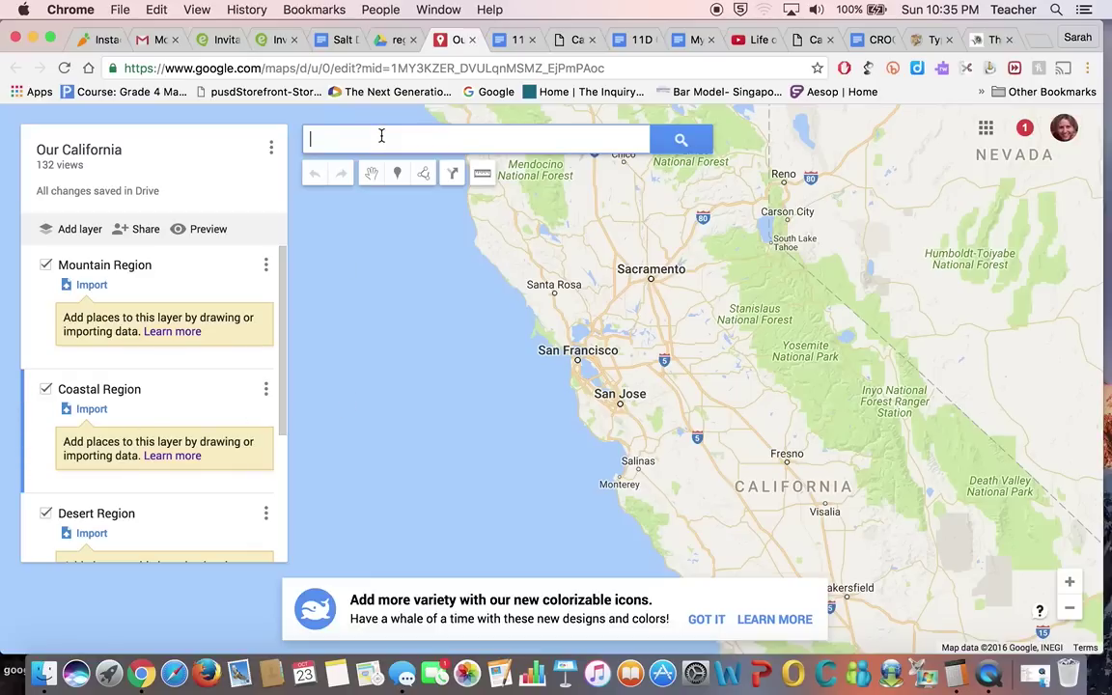
pyautogui.write('Pleasan')
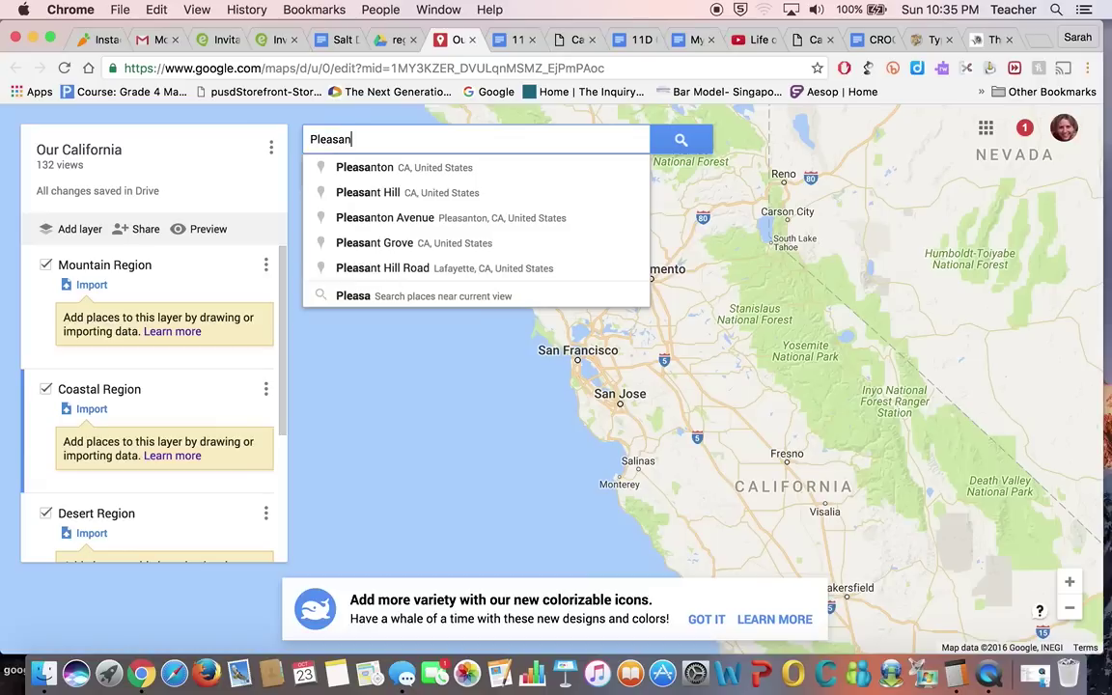
pyautogui.click(463, 170)
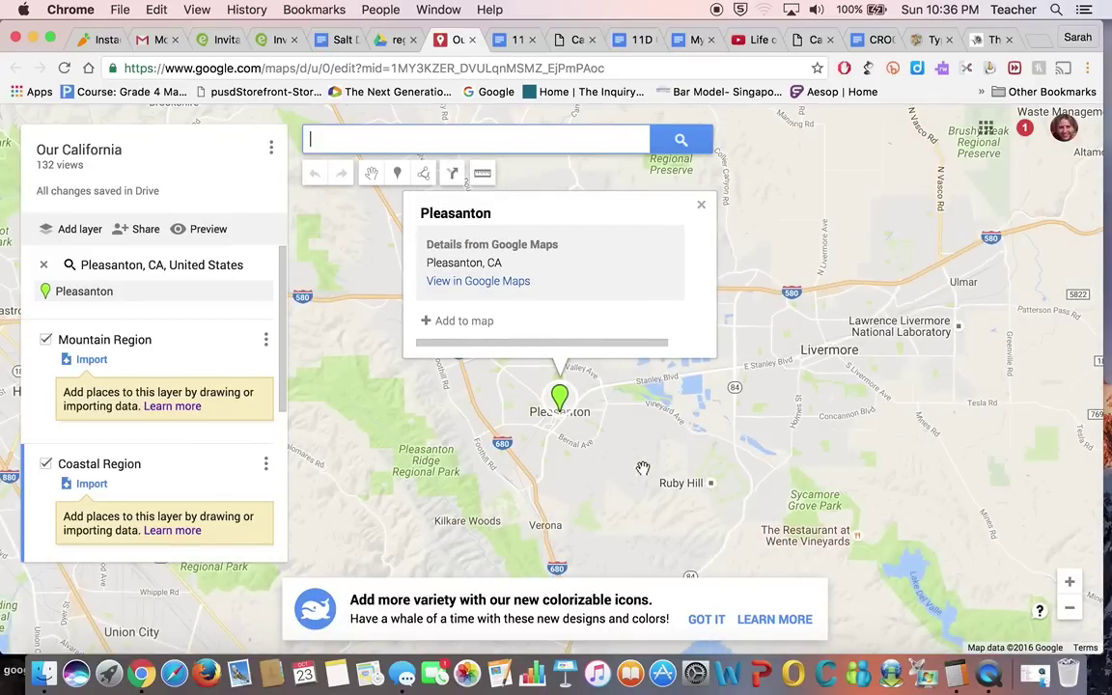
pyautogui.click(464, 320)
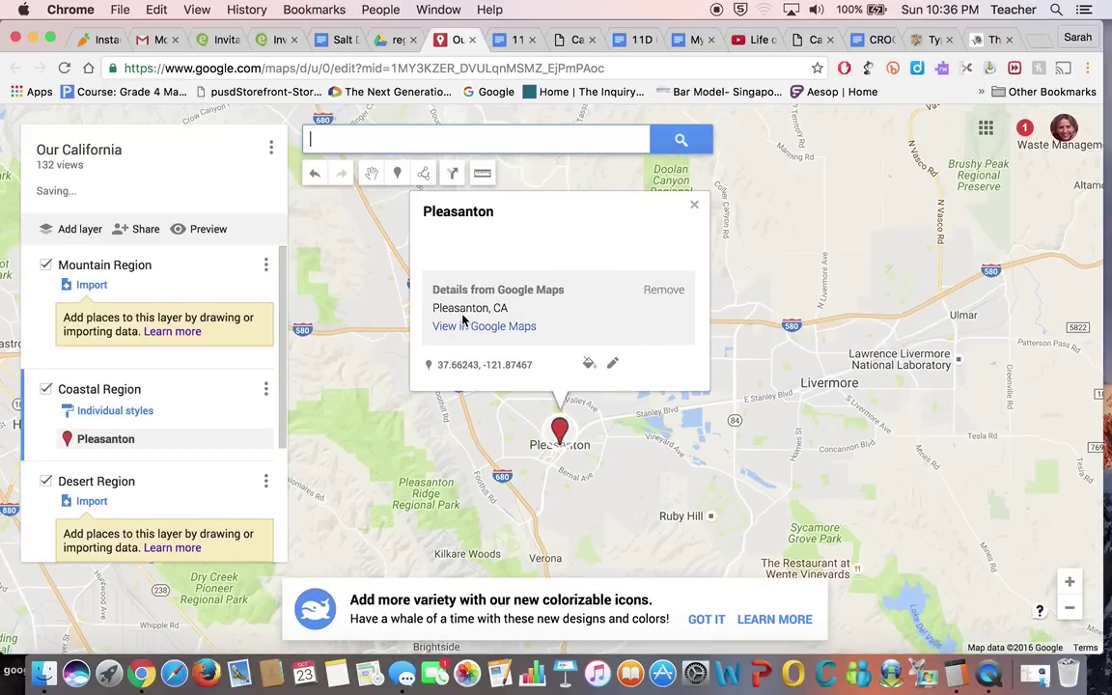
# Zoom into Pleasanton, place the pin downtown at 37.6626, -121.87485, and reopen its details card
pyautogui.click(694, 204)
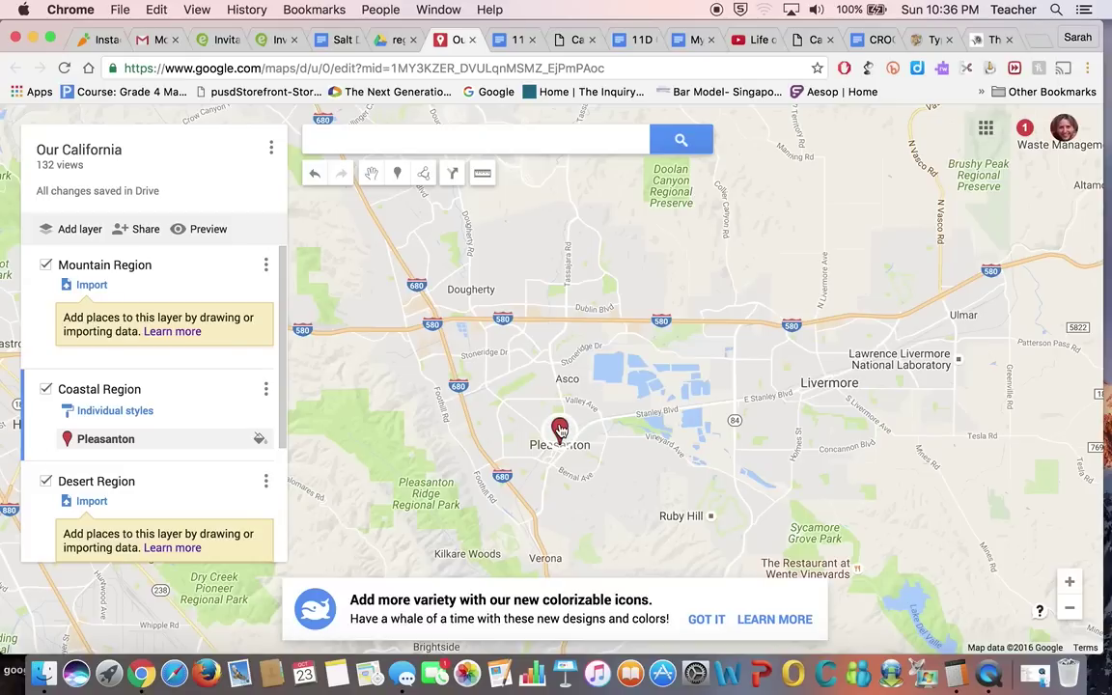
pyautogui.scroll(2, 560, 430)
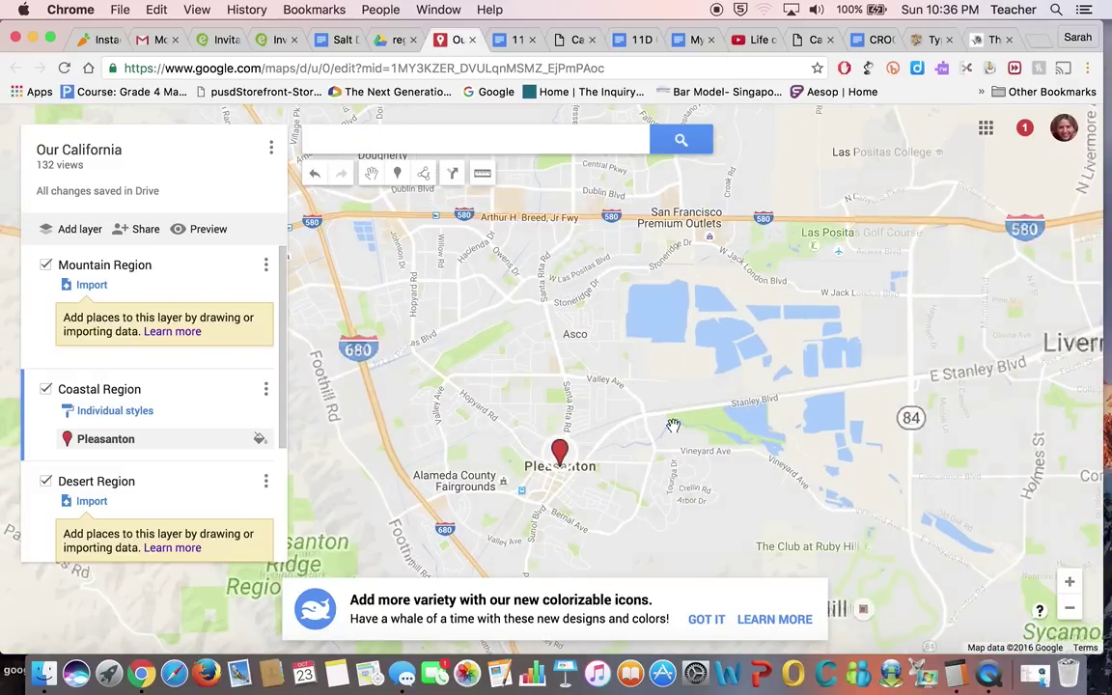
pyautogui.scroll(3, 674, 436)
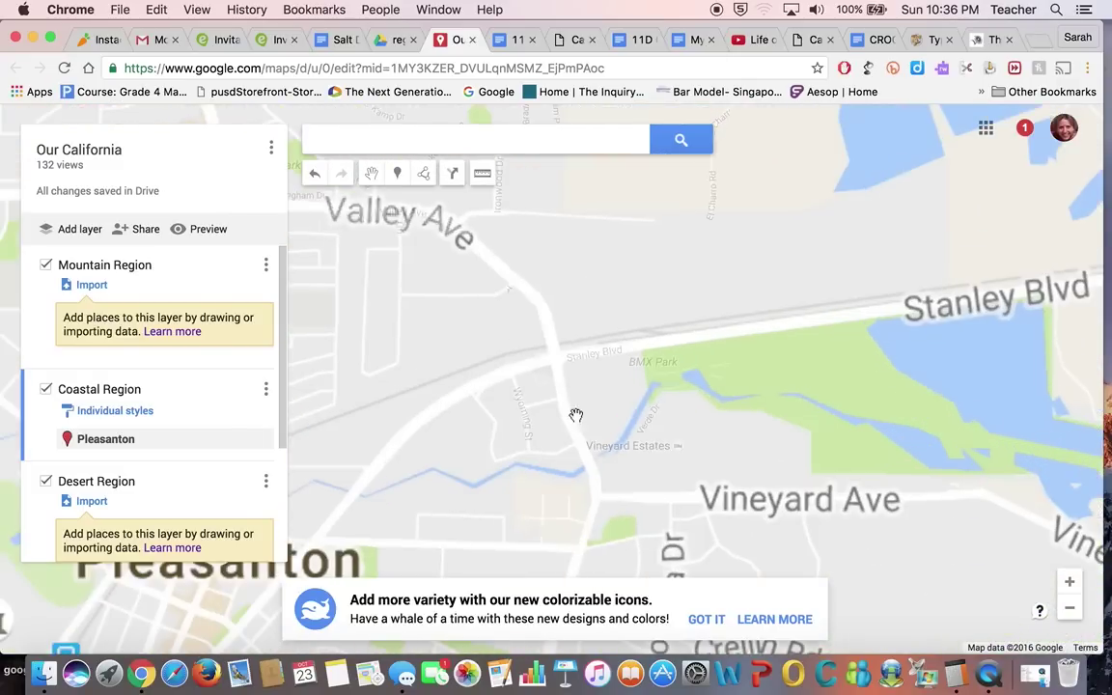
pyautogui.scroll(-2, 712, 252)
pyautogui.scroll(2, 526, 362)
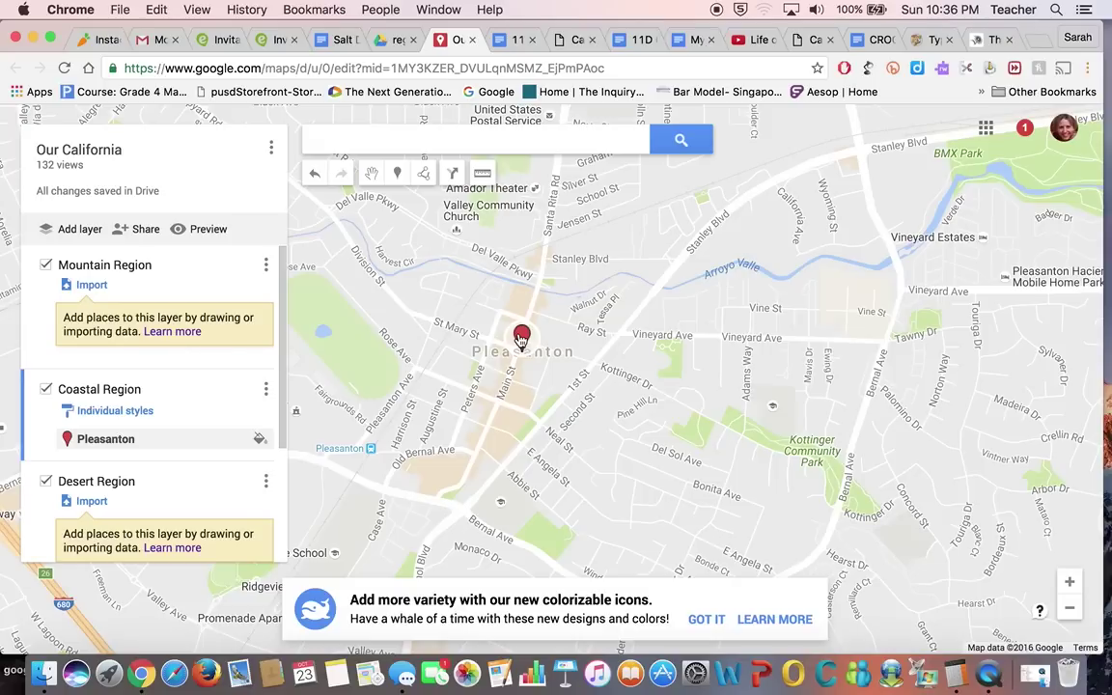
pyautogui.moveTo(522, 340)
pyautogui.mouseDown()
pyautogui.moveTo(708, 317)
pyautogui.moveTo(811, 333)
pyautogui.moveTo(826, 316)
pyautogui.moveTo(621, 287)
pyautogui.moveTo(518, 317)
pyautogui.moveTo(515, 330)
pyautogui.mouseUp()
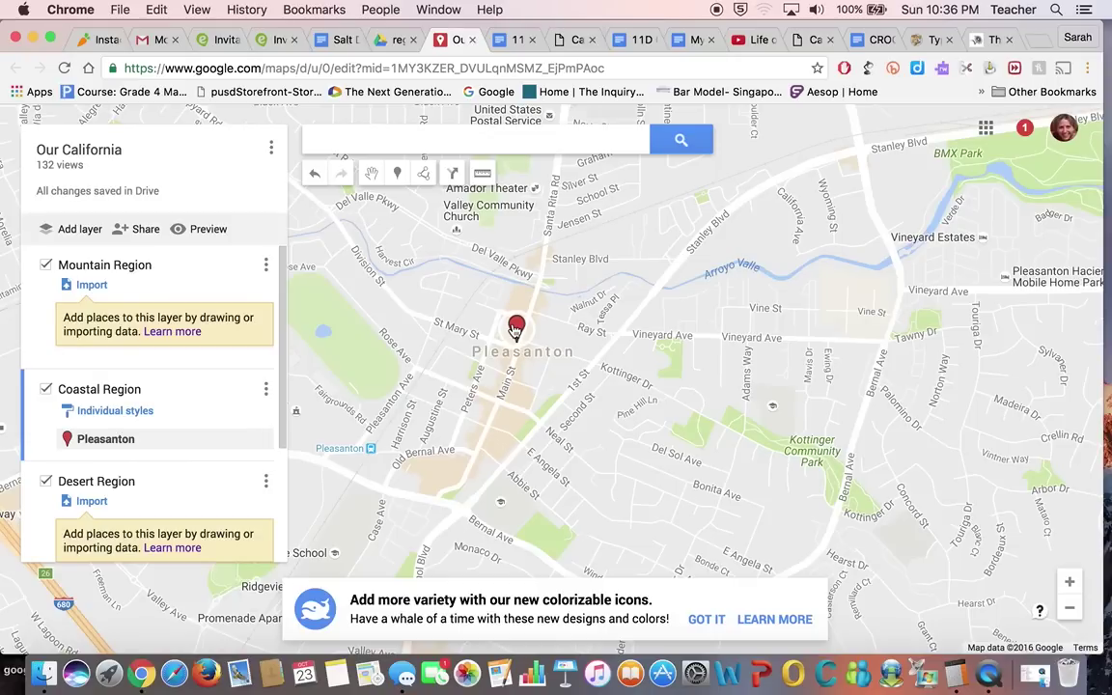
pyautogui.moveTo(514, 330)
pyautogui.mouseDown()
pyautogui.moveTo(615, 318)
pyautogui.moveTo(518, 330)
pyautogui.mouseUp()
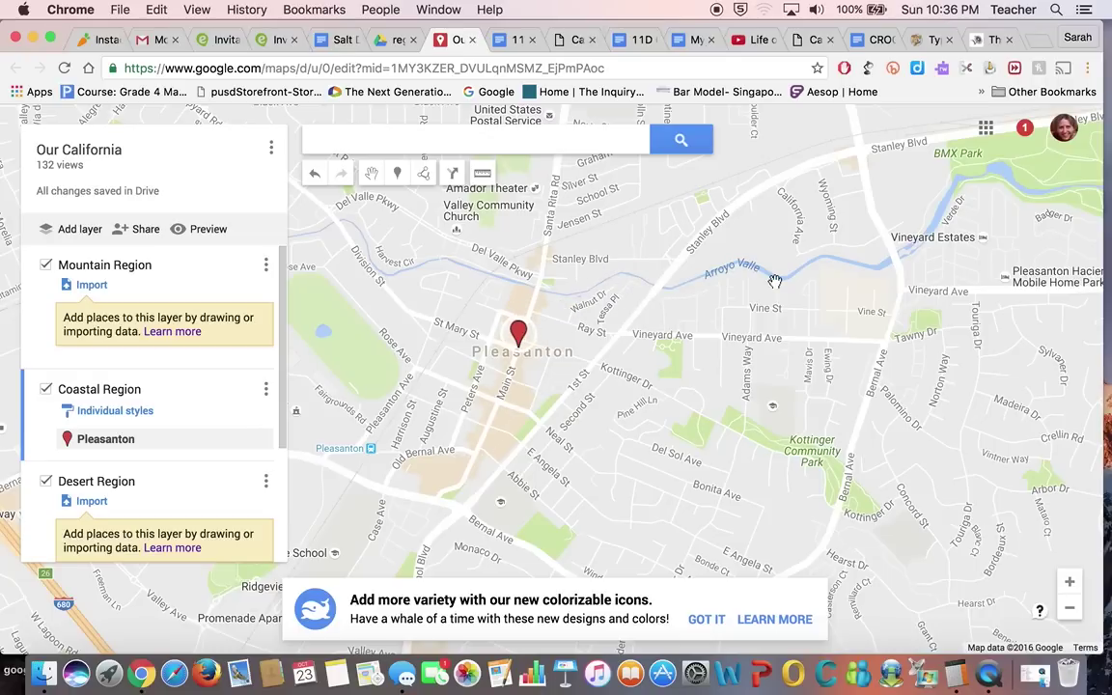
pyautogui.click(518, 331)
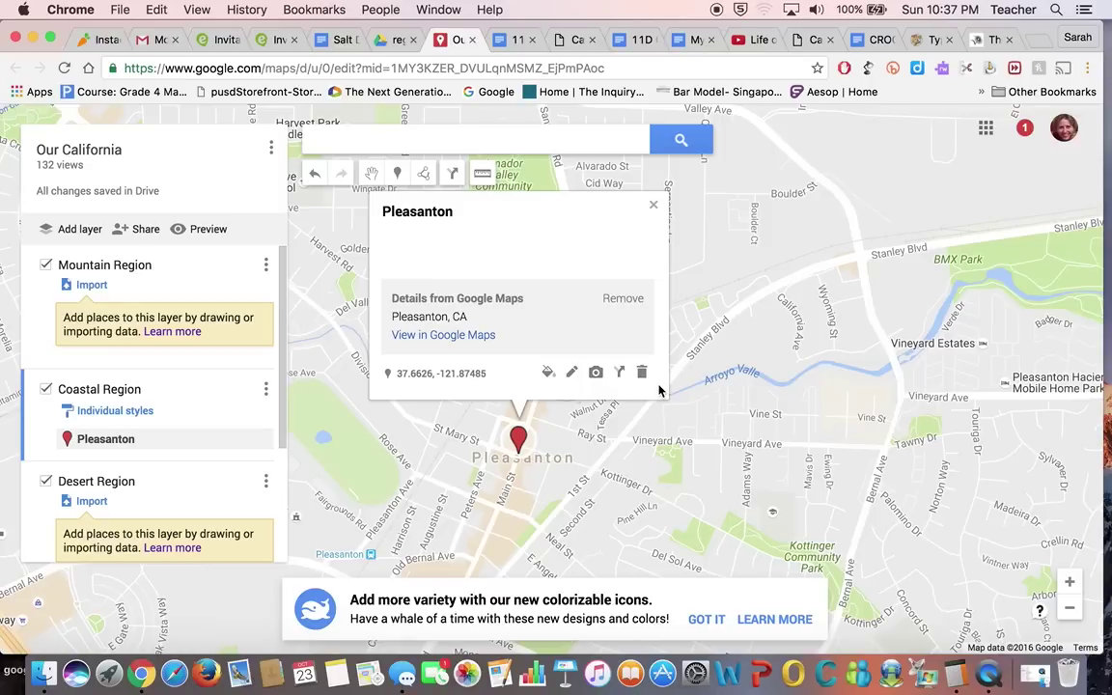
# Choose the camera icon on the Pleasanton marker's card to add an image
pyautogui.click(597, 377)
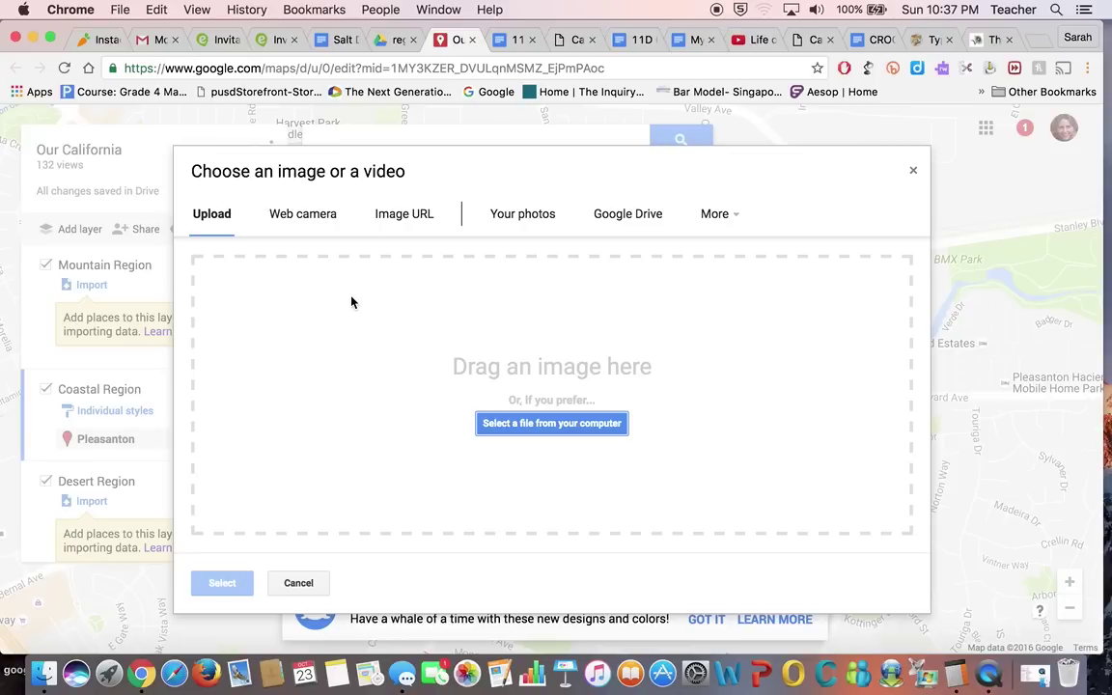
# Find 'pleasanton, California' via Google Image Search and attach the Pleasanton street sign photo
pyautogui.click(730, 216)
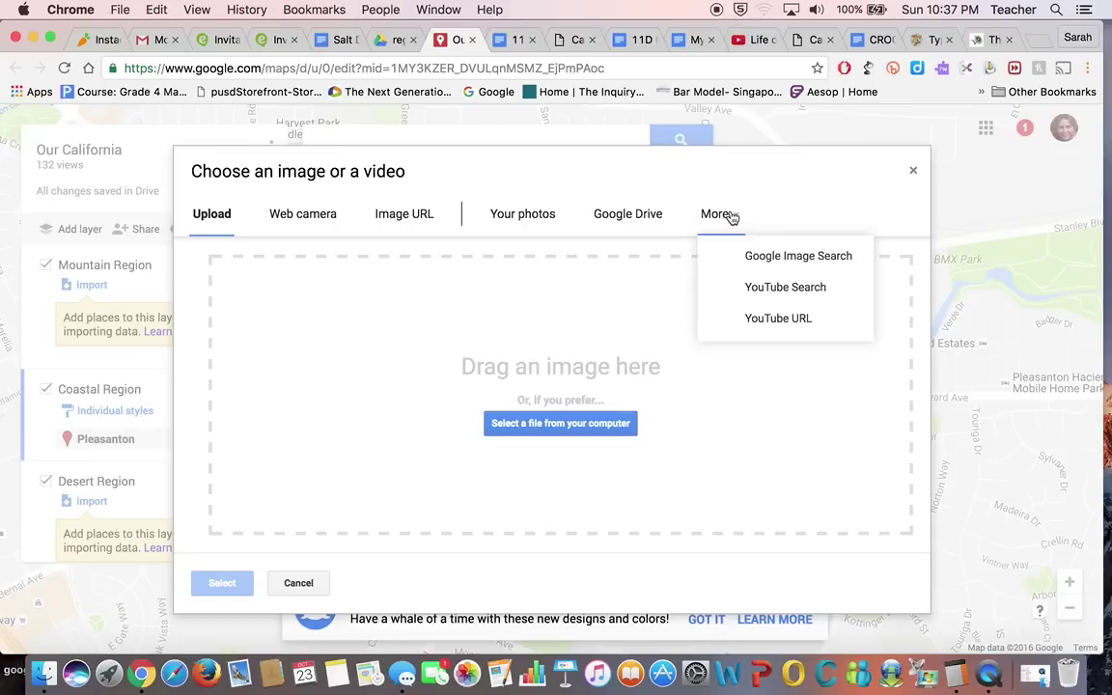
pyautogui.click(772, 255)
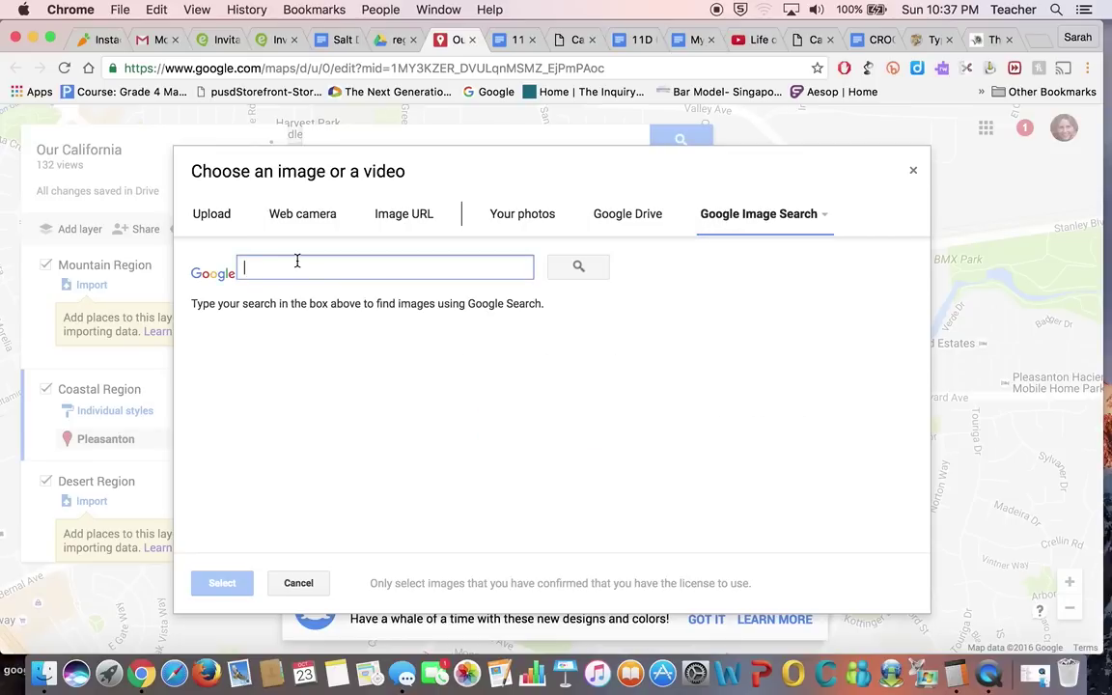
pyautogui.write('pleasanton, California')
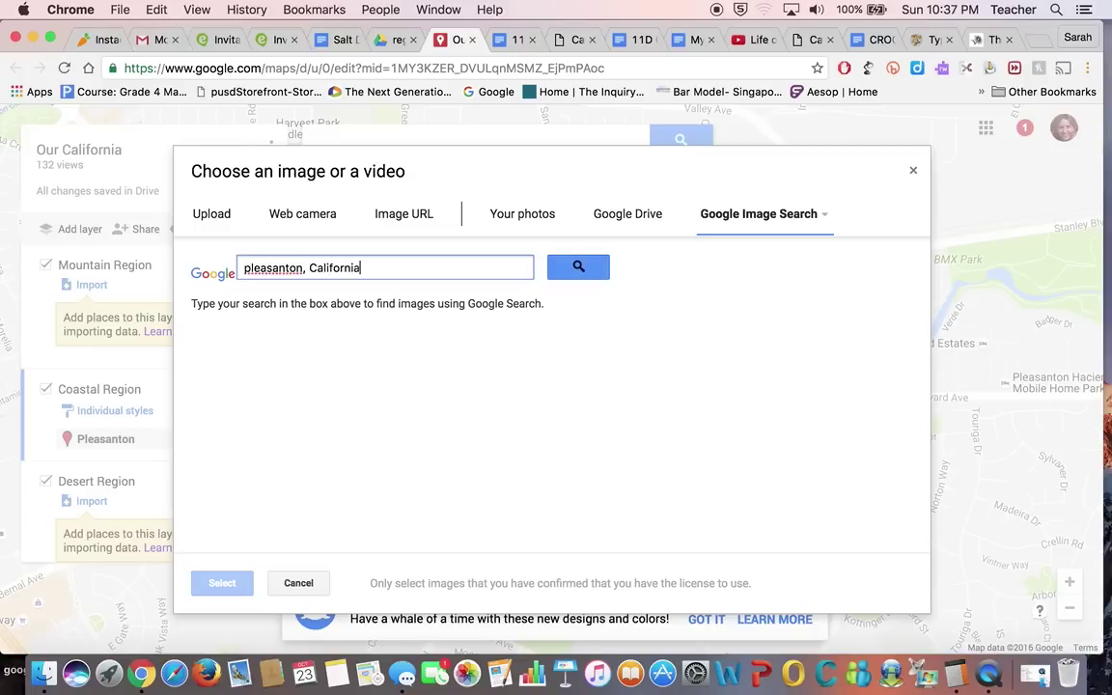
pyautogui.press('Return')
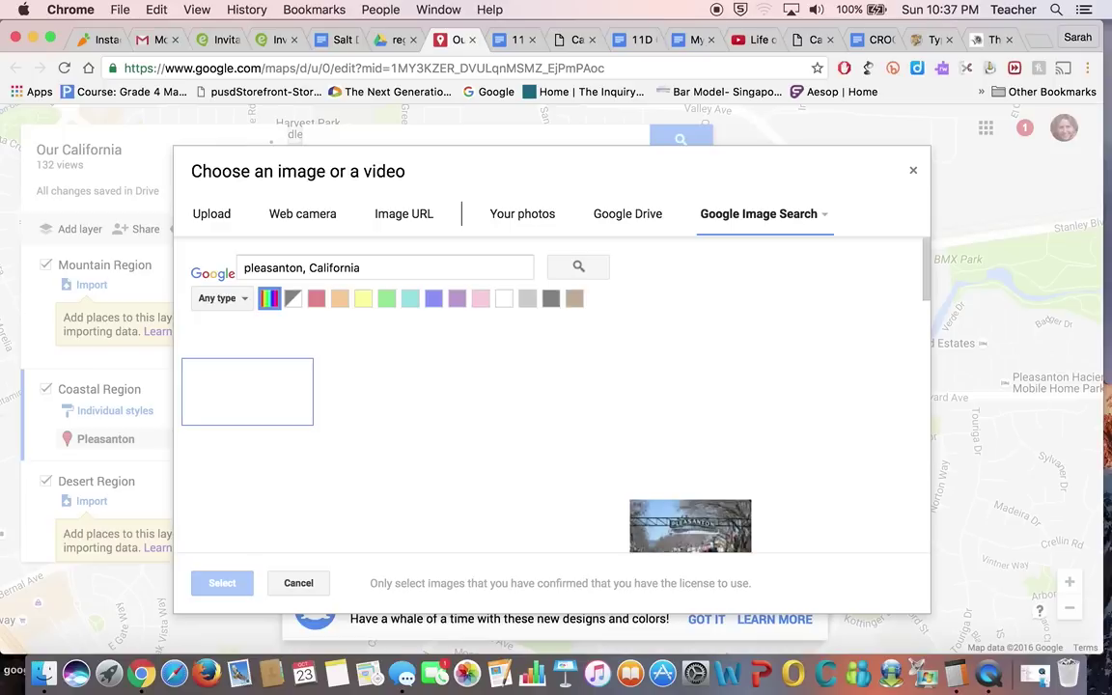
pyautogui.scroll(-3, 625, 435)
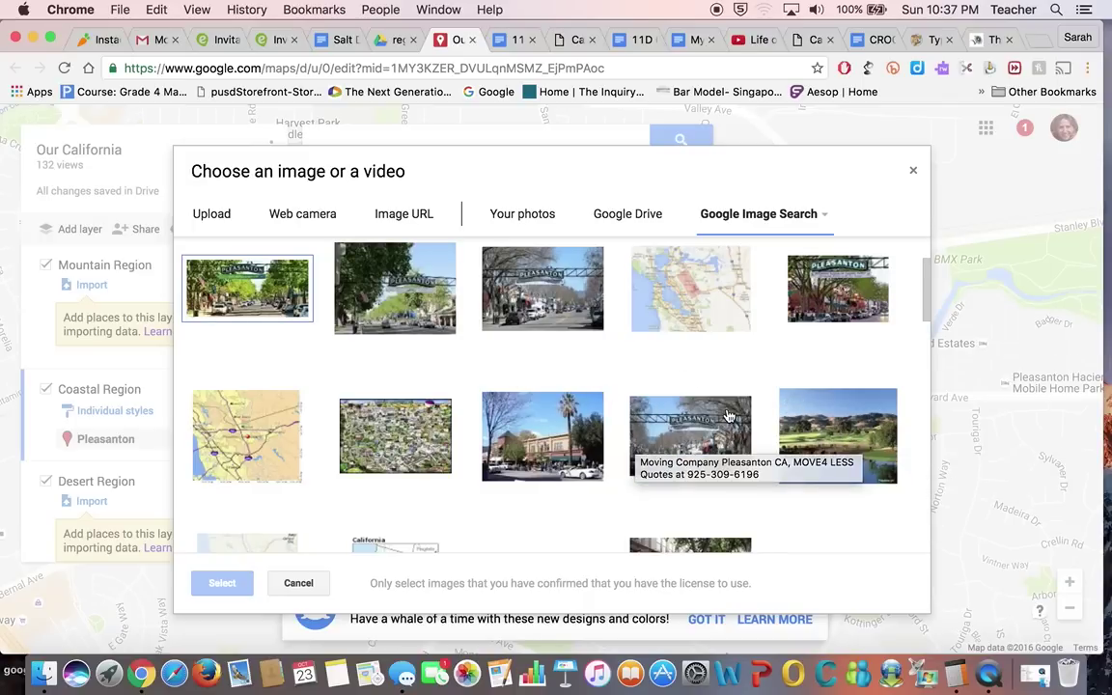
pyautogui.scroll(-3, 676, 434)
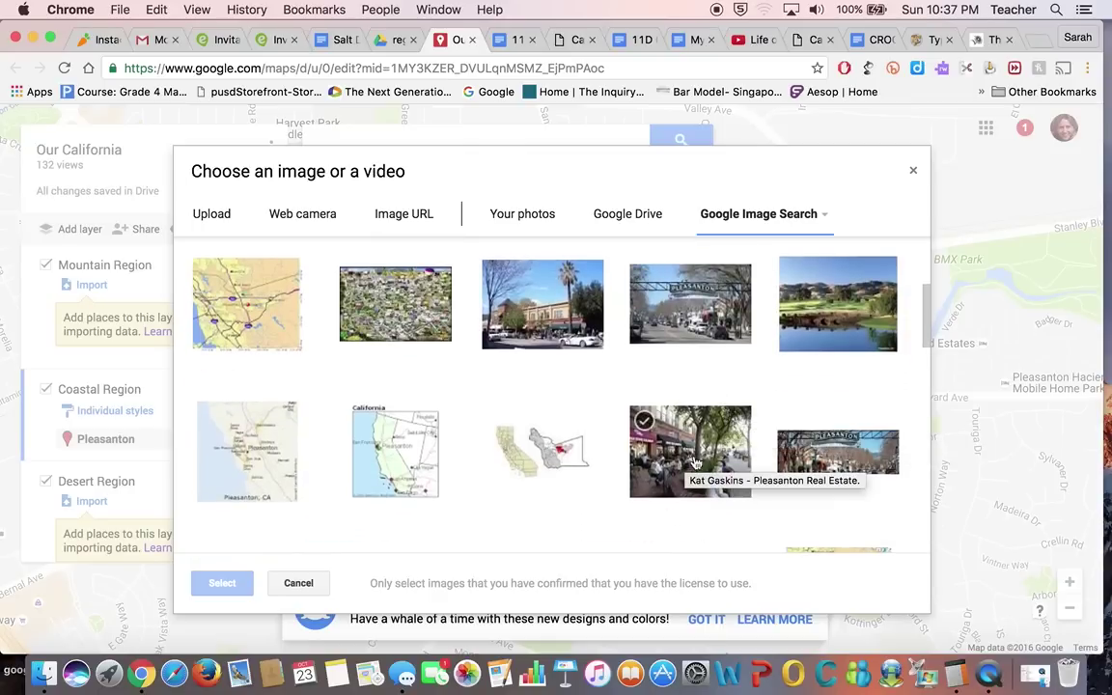
pyautogui.scroll(1, 679, 436)
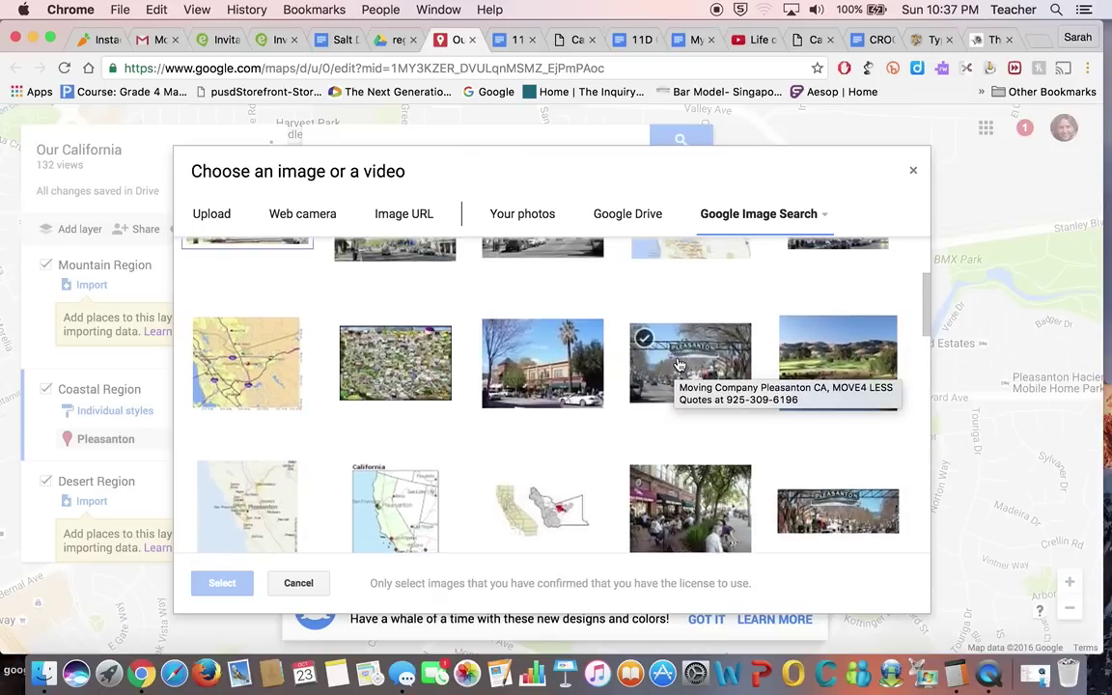
pyautogui.click(676, 370)
pyautogui.click(222, 584)
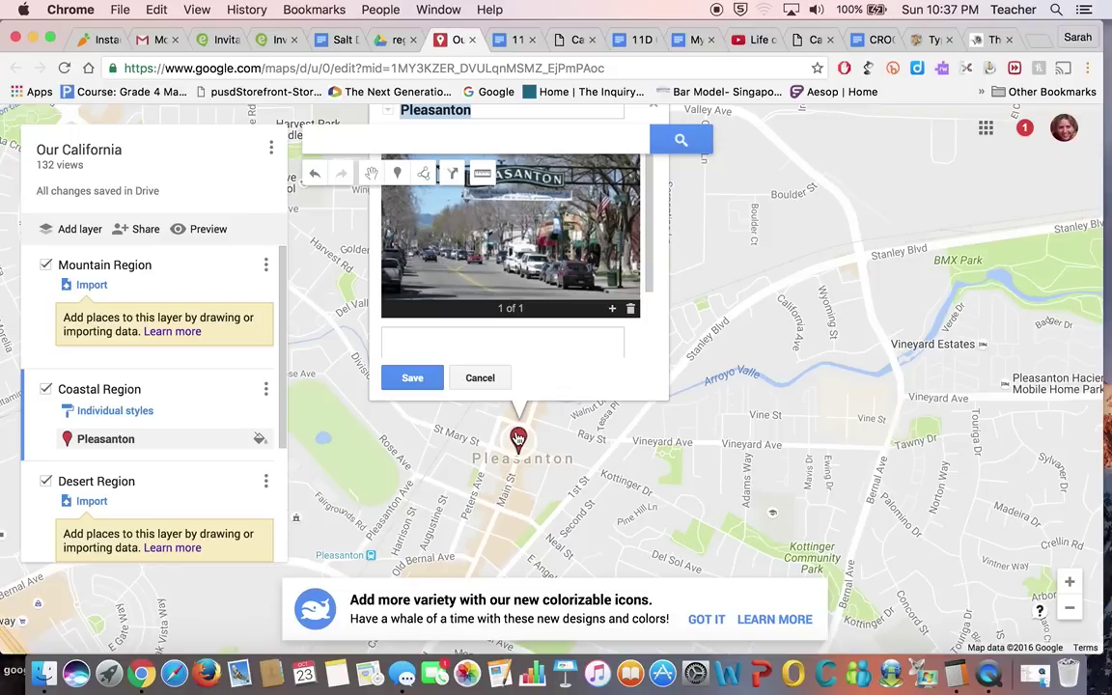
# Save the photo, then add the description 'Mohr Elementary School is located in Pleasanton.'
pyautogui.click(409, 379)
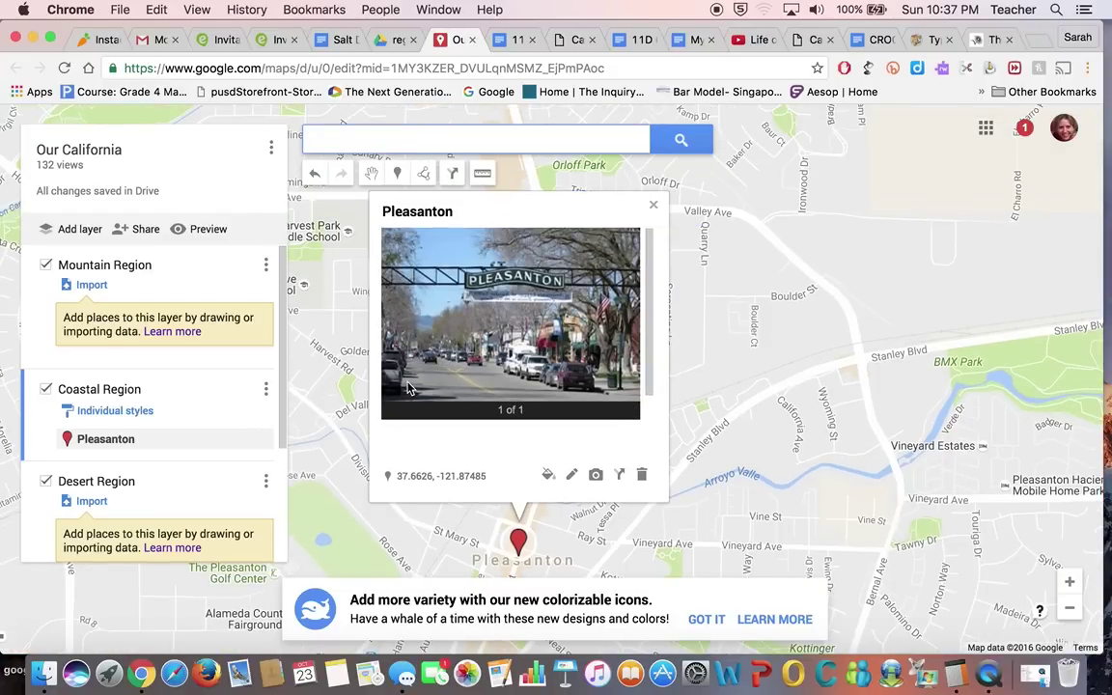
pyautogui.click(571, 474)
pyautogui.click(420, 443)
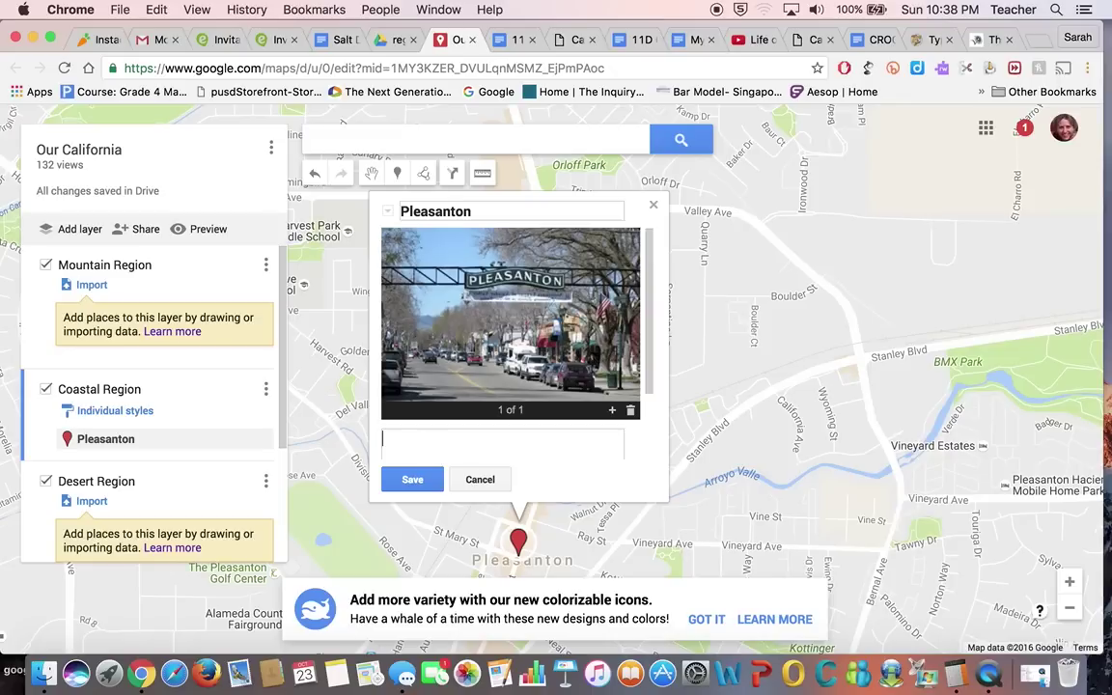
pyautogui.write('Mohr Elementary School ')
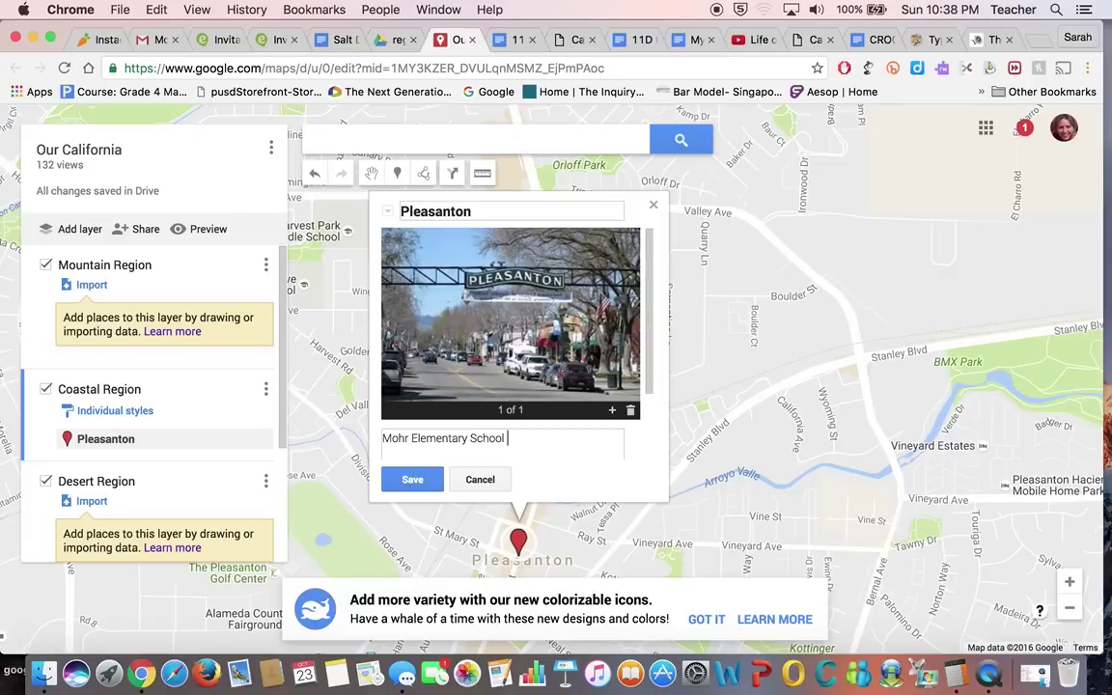
pyautogui.write('is located in Pleasanton')
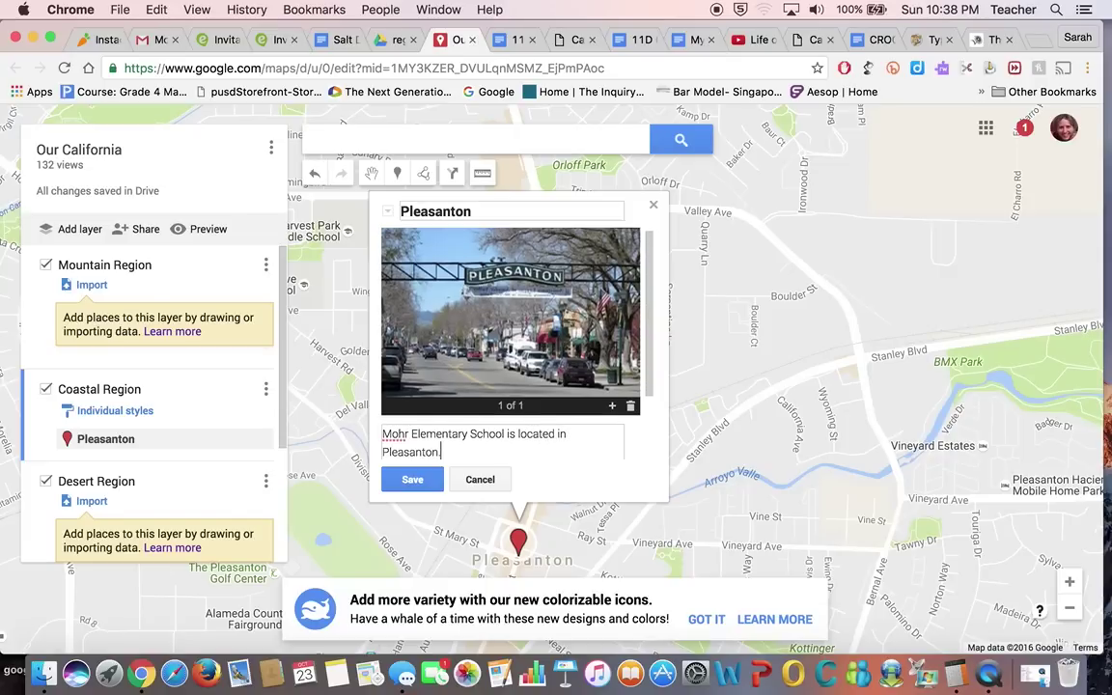
pyautogui.write('.')
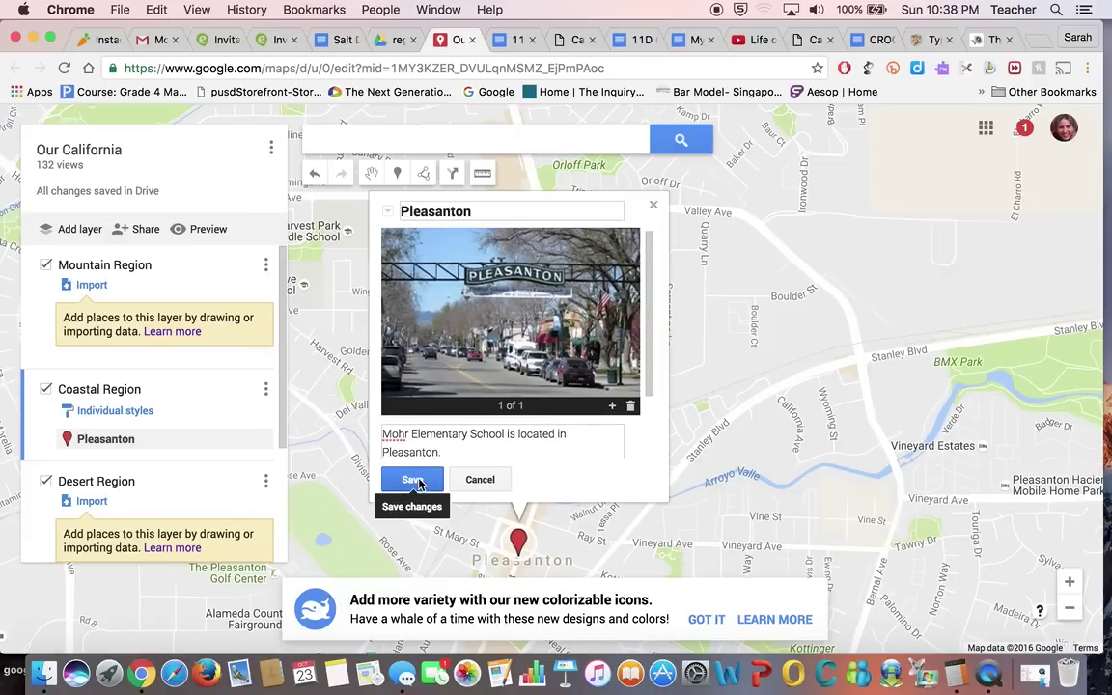
pyautogui.click(412, 479)
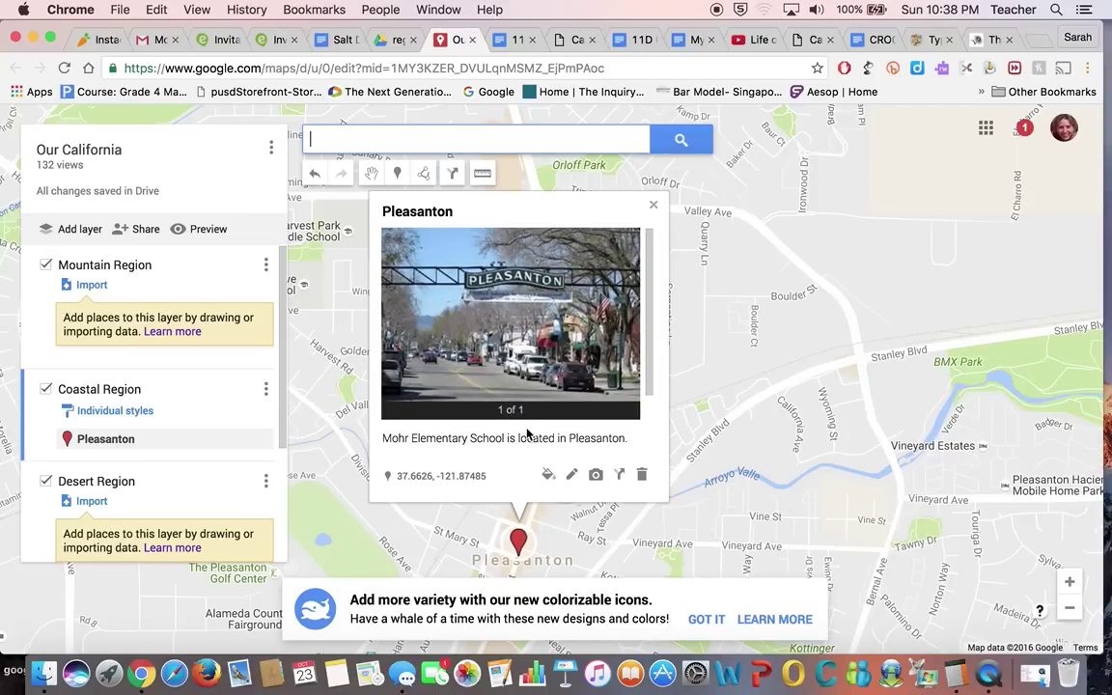
pyautogui.click(654, 204)
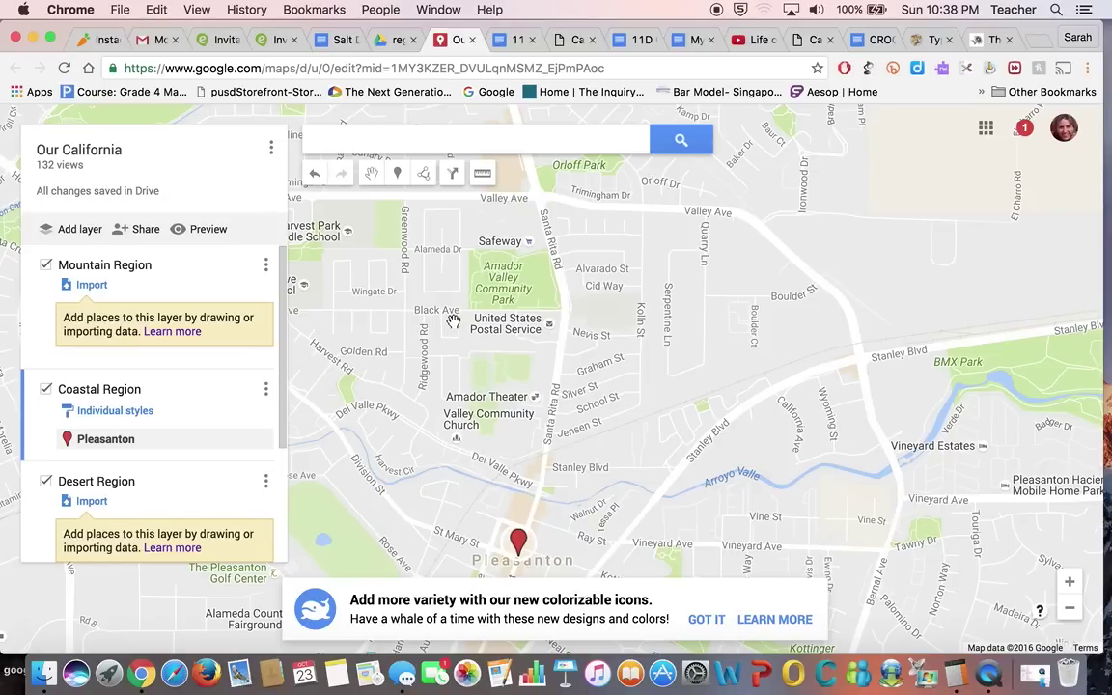
pyautogui.scroll(-3, 452, 321)
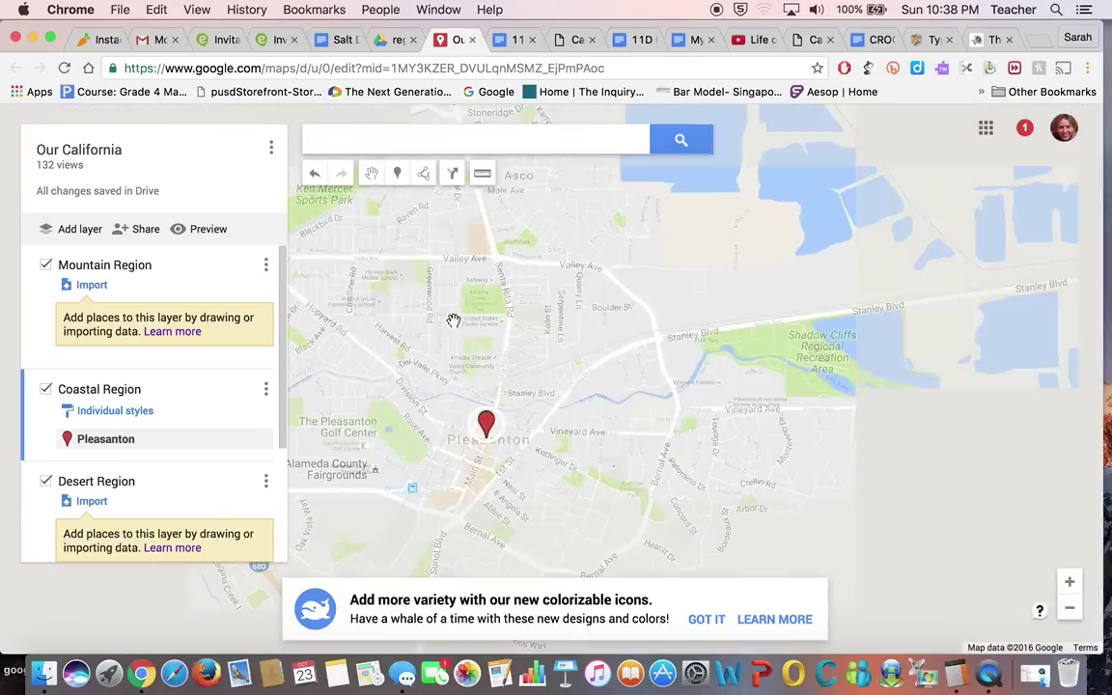
pyautogui.scroll(-3, 453, 320)
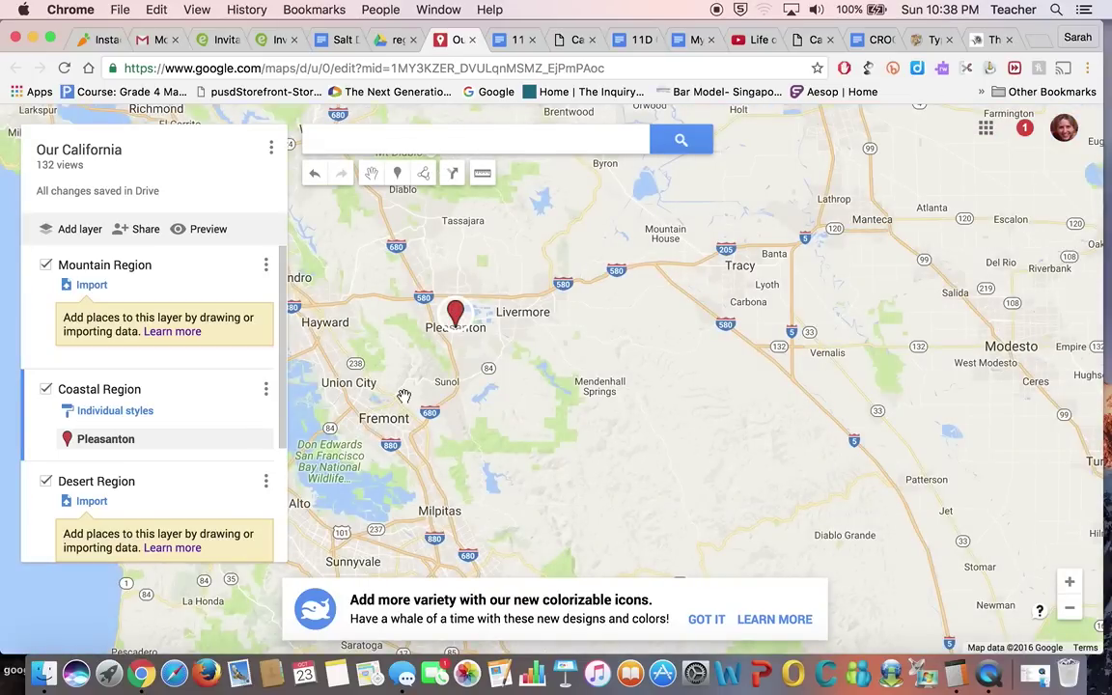
pyautogui.scroll(-3, 404, 396)
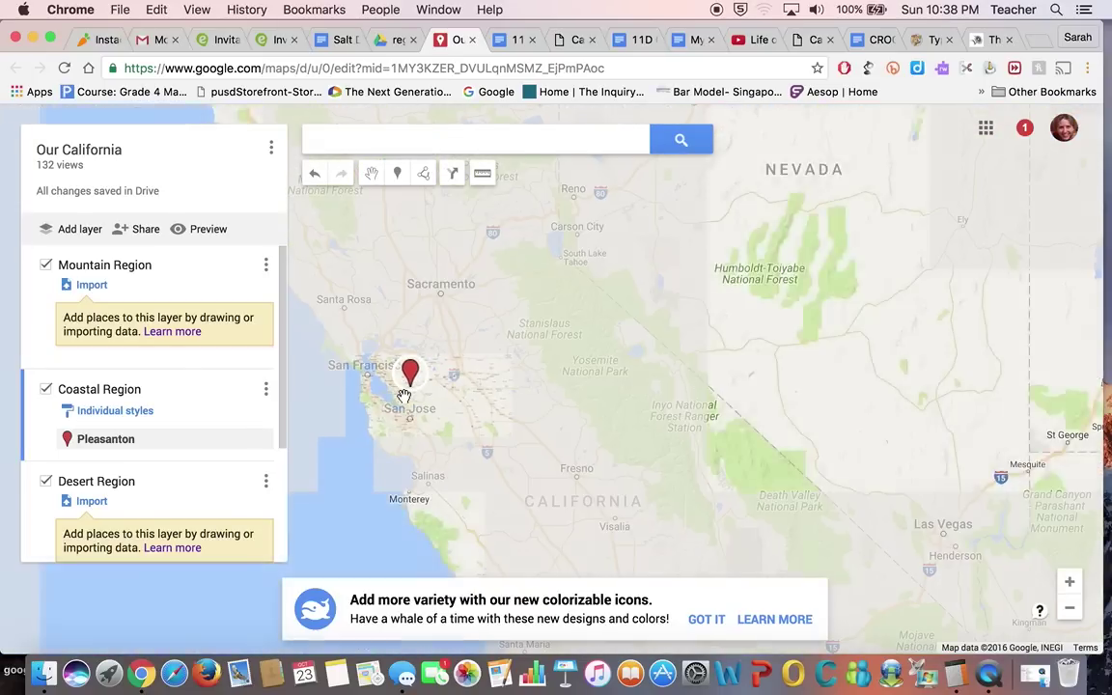
pyautogui.moveTo(550, 379); pyautogui.dragTo(645, 442)
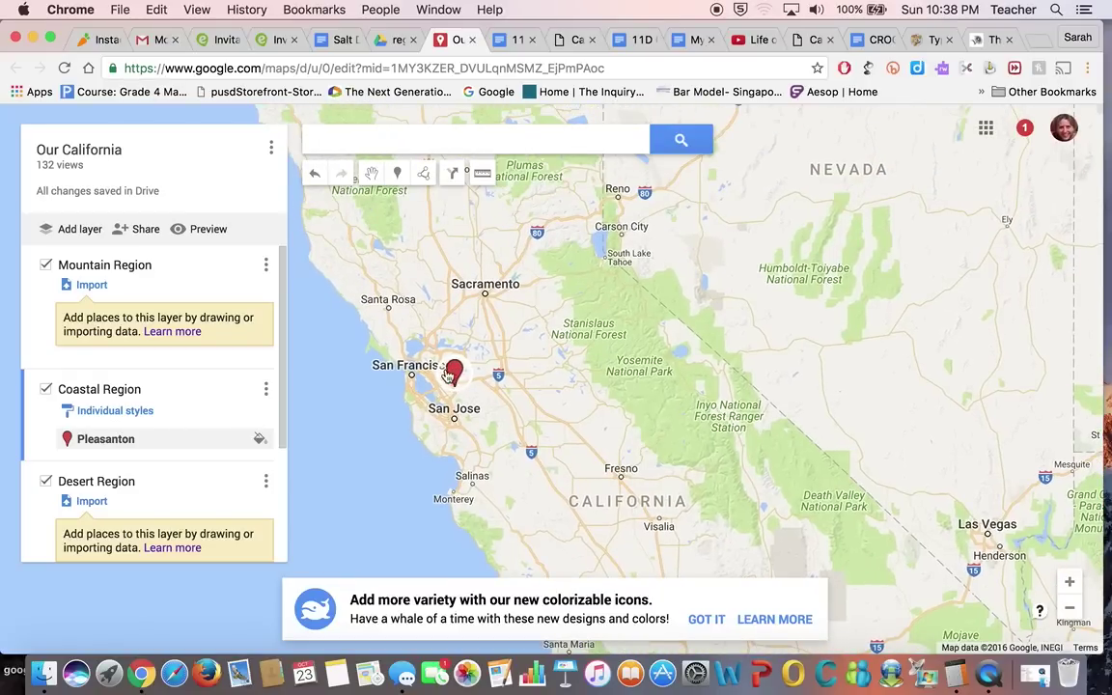
pyautogui.scroll(-2, 529, 394)
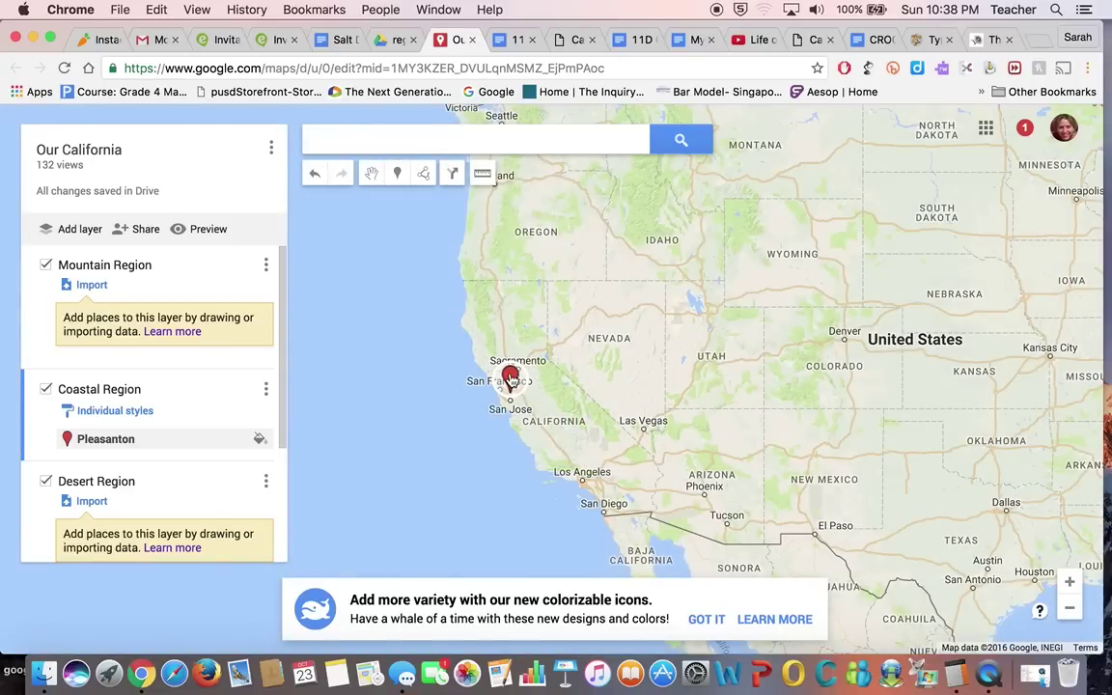
pyautogui.scroll(1, 511, 377)
pyautogui.click(512, 395)
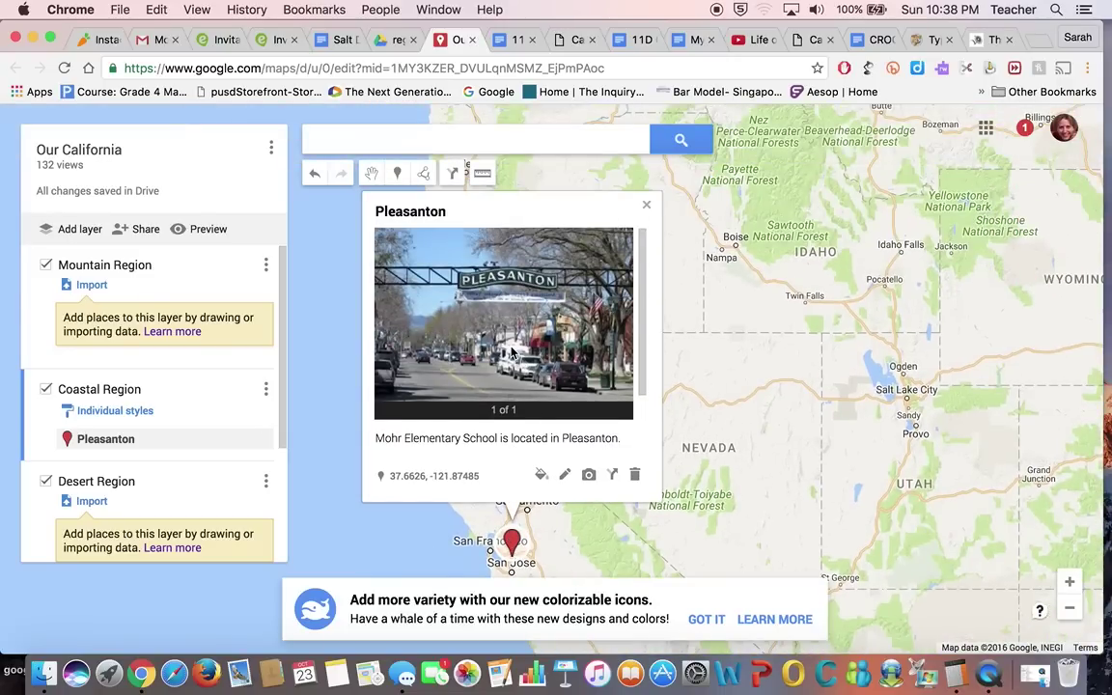
pyautogui.scroll(-3, 513, 354)
pyautogui.scroll(3, 511, 351)
pyautogui.scroll(-3, 511, 353)
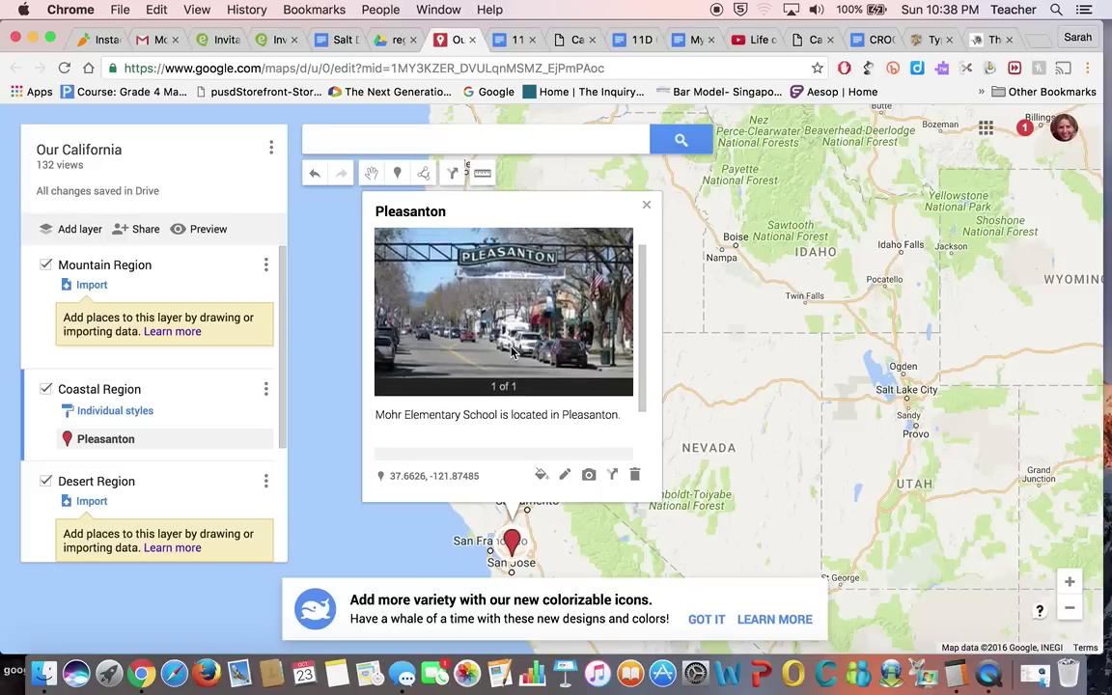